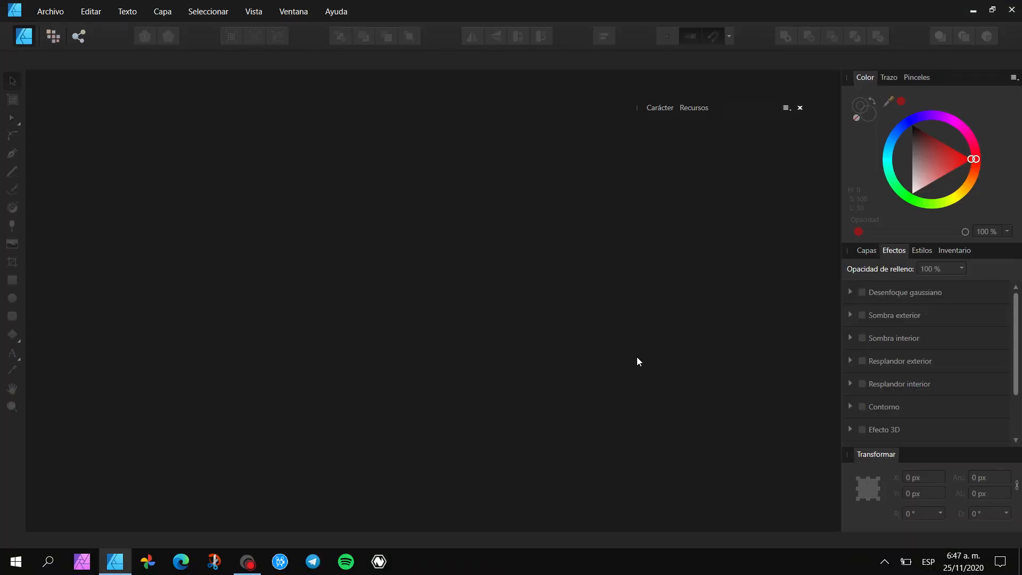
Create a new landscape document with an artboard from the Area de Trabajo preset, 8.5 × 11 in at 300 dpi.
key(ctrl+n)
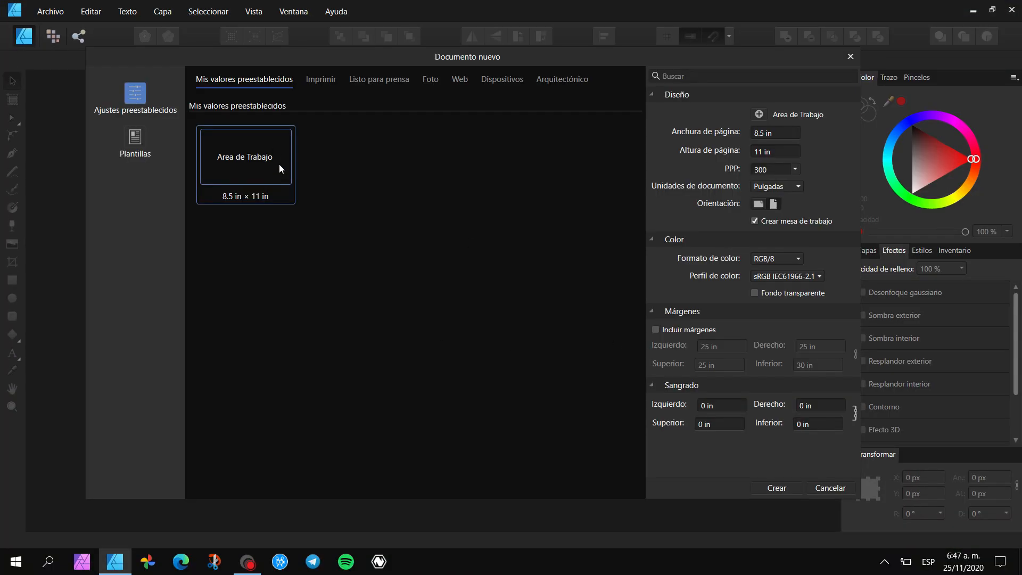
click(774, 258)
click(774, 275)
click(777, 487)
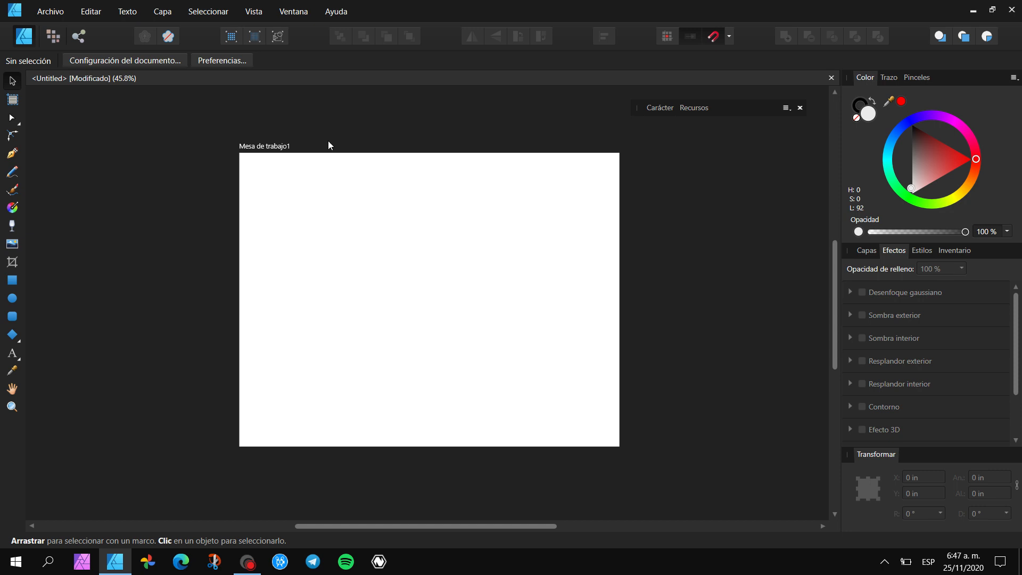
Fill the artboard with dark blue (H 201, S 100, L 20).
click(284, 145)
click(889, 144)
click(919, 177)
click(664, 260)
drag(663, 256, 675, 239)
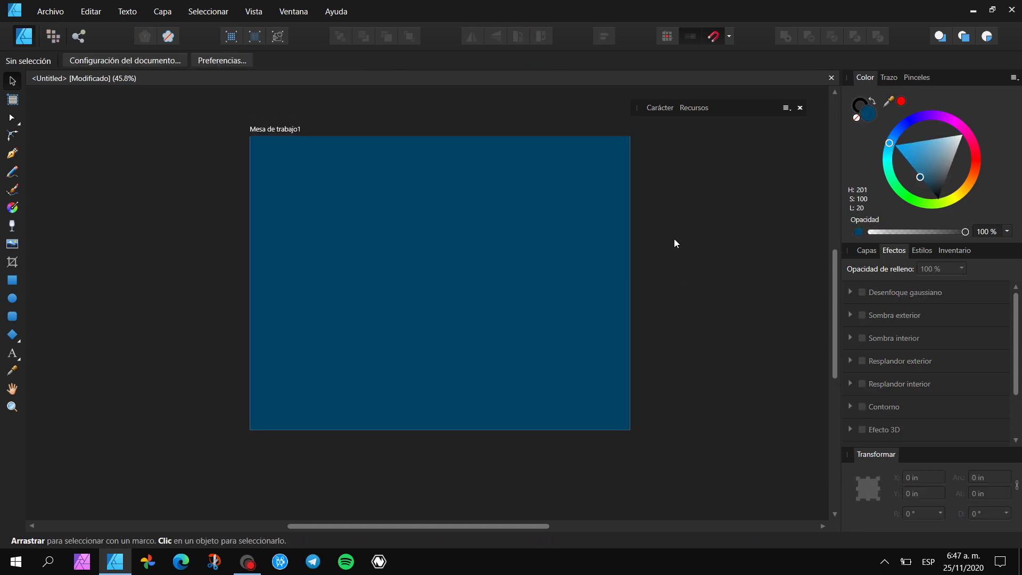
Draw a circle about 4.36 in wide near the middle of the artboard with the Ellipse tool.
click(12, 298)
scroll(443, 292, up, 1)
mouse_move(334, 178)
mouse_down()
mouse_move(536, 383)
mouse_move(512, 374)
mouse_up()
Remove the circle's stroke and give it a bright blue fill (H 199, S 100, L 50).
click(857, 101)
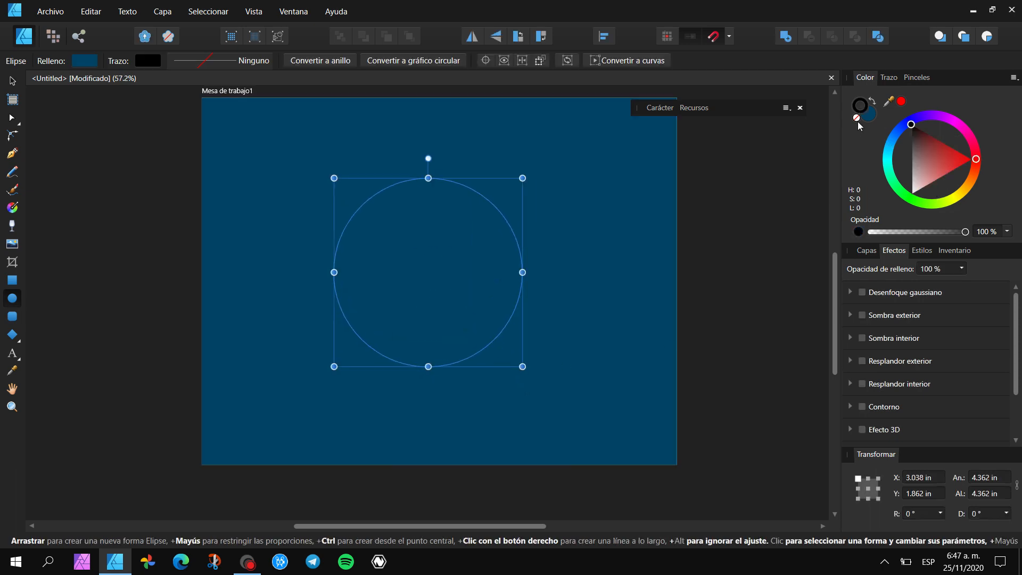
click(856, 118)
click(868, 114)
drag(890, 159, 889, 146)
click(893, 146)
scroll(423, 283, up, 1)
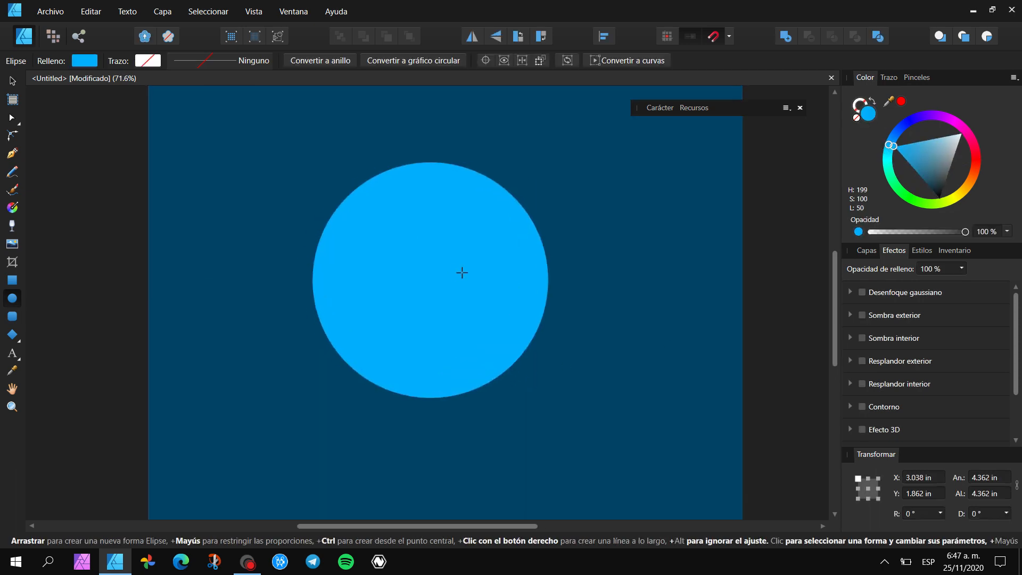
Centre the circle horizontally on the artboard, slightly above the middle, and set its fill opacity to 50%.
click(13, 80)
drag(421, 301, 436, 298)
scroll(441, 255, down, 3)
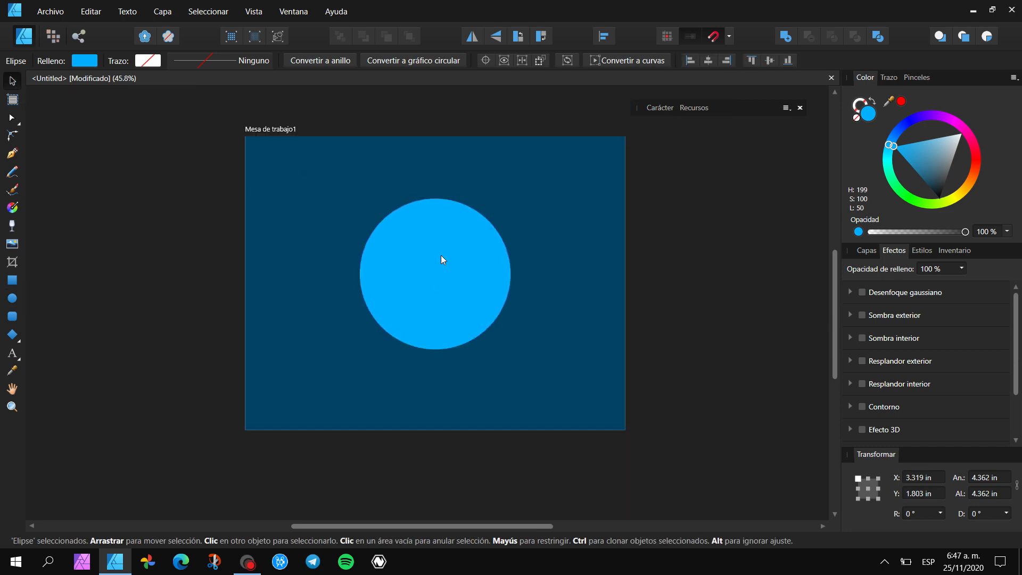
scroll(442, 252, up, 2)
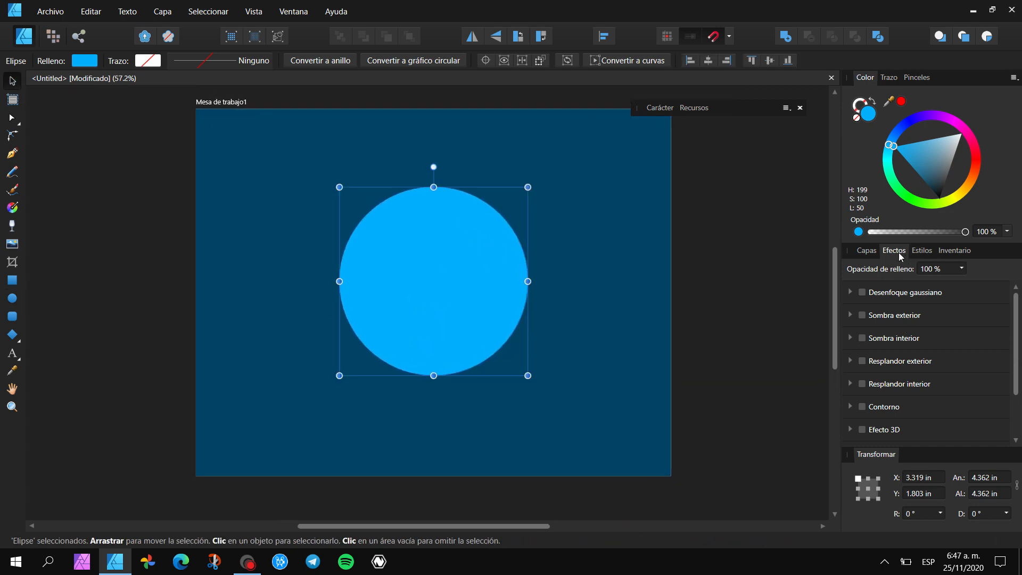
text(50)
key(Return)
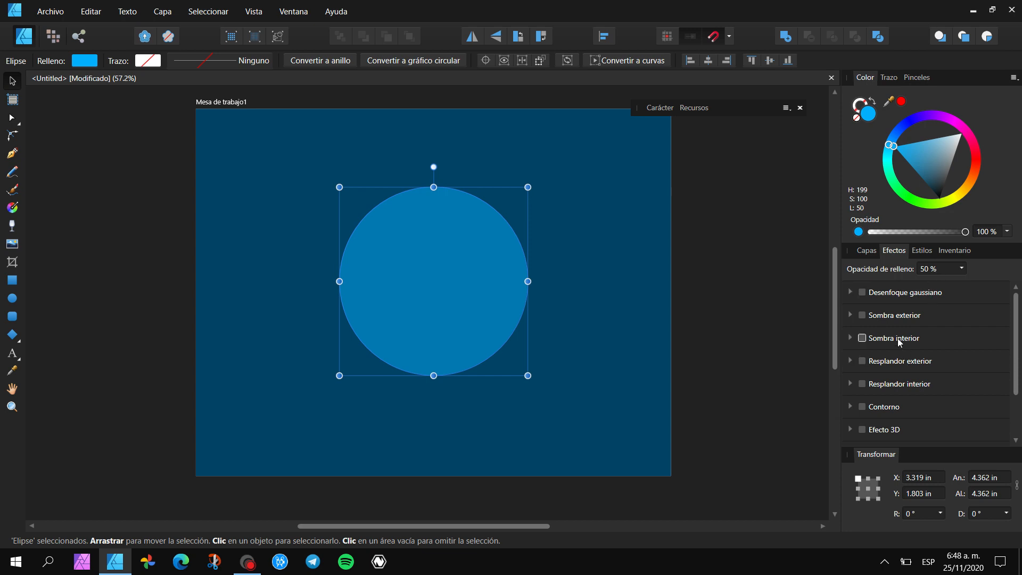
Add an inner glow to the circle with a 100 px radius and a bright blue colour (H 196, S 100, L 50).
click(907, 383)
scroll(912, 331, down, 2)
drag(912, 381, 953, 382)
click(929, 348)
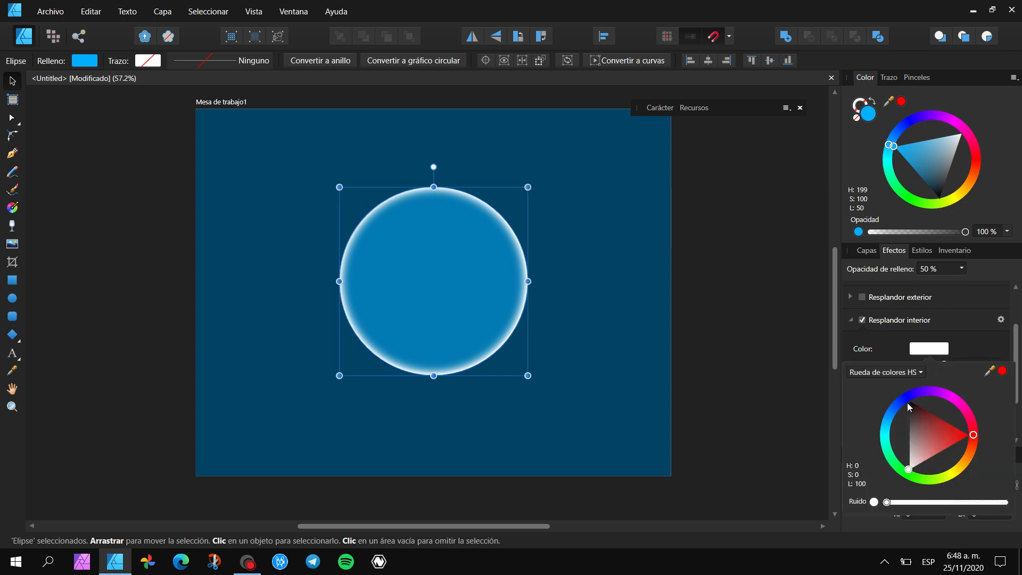
click(886, 426)
drag(887, 425, 886, 424)
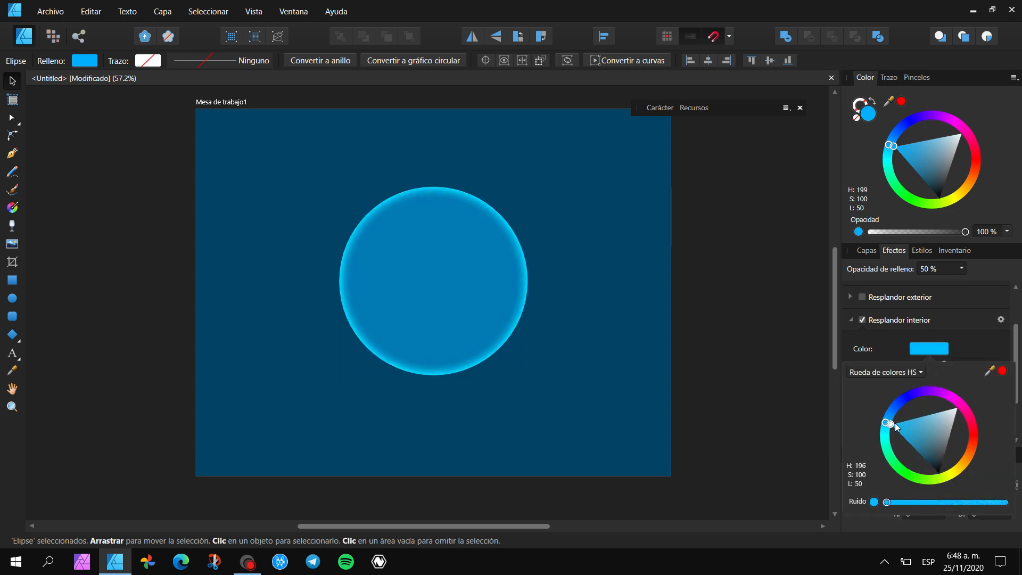
Set the blend mode of the circle's inner glow to Normal.
click(1000, 319)
click(812, 136)
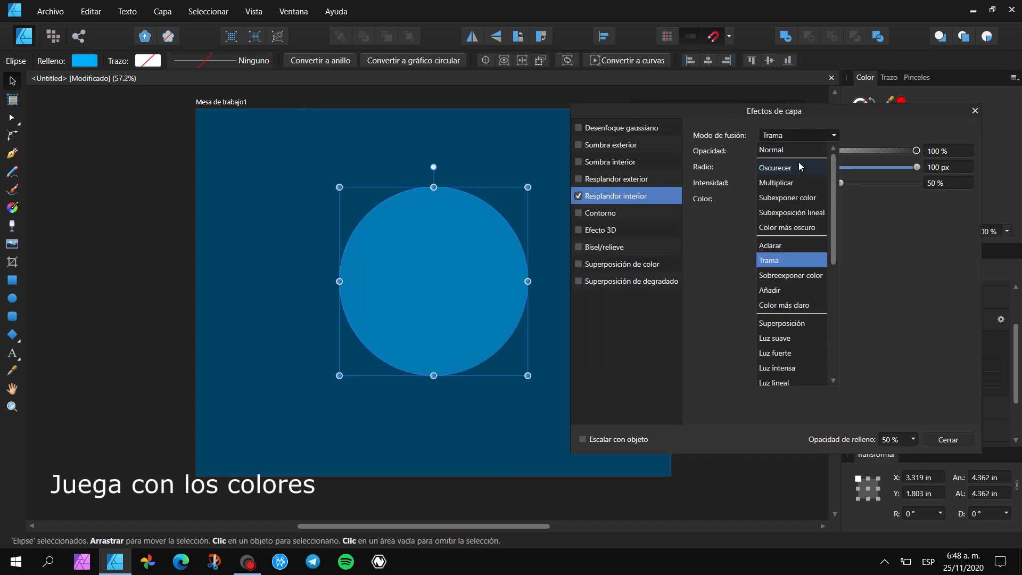
click(782, 147)
click(952, 439)
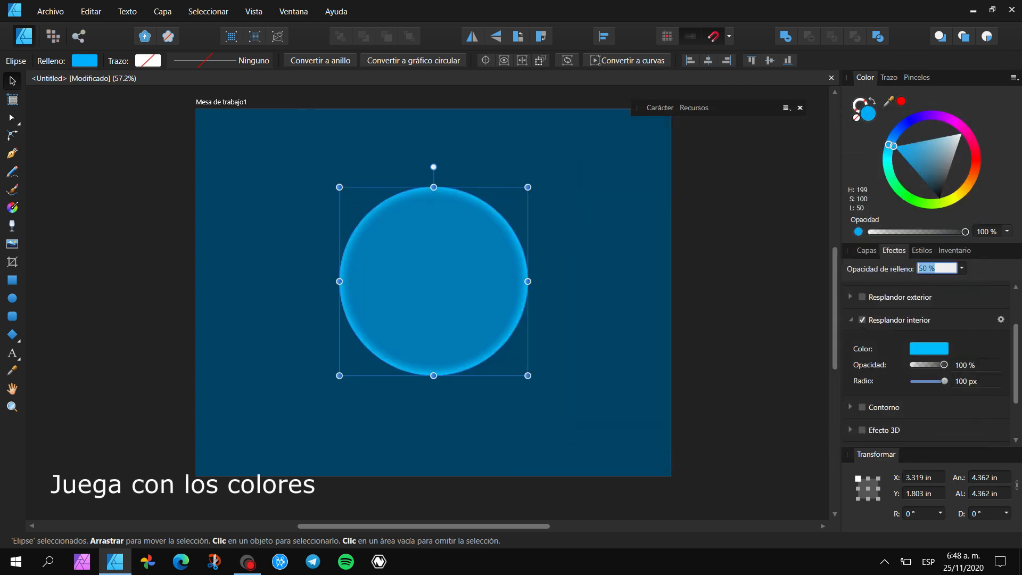
Set the circle's fill opacity to 30% and its inner glow radius to 200 px.
text(30)
key(Return)
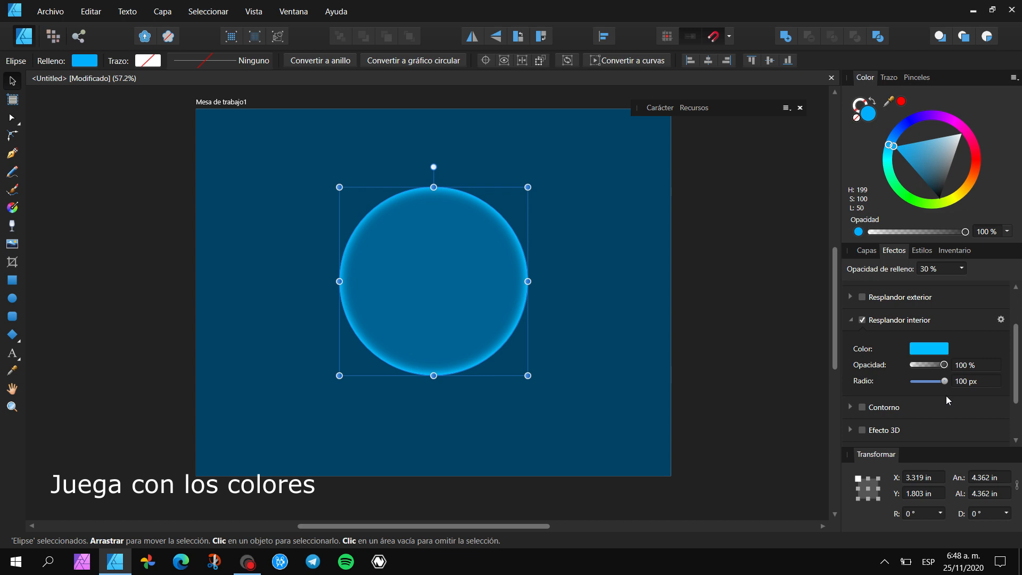
key(Return)
click(687, 299)
Duplicate the glowing circle and scale the copy about its centre to about 3.49 in wide.
click(421, 300)
scroll(421, 301, up, 1)
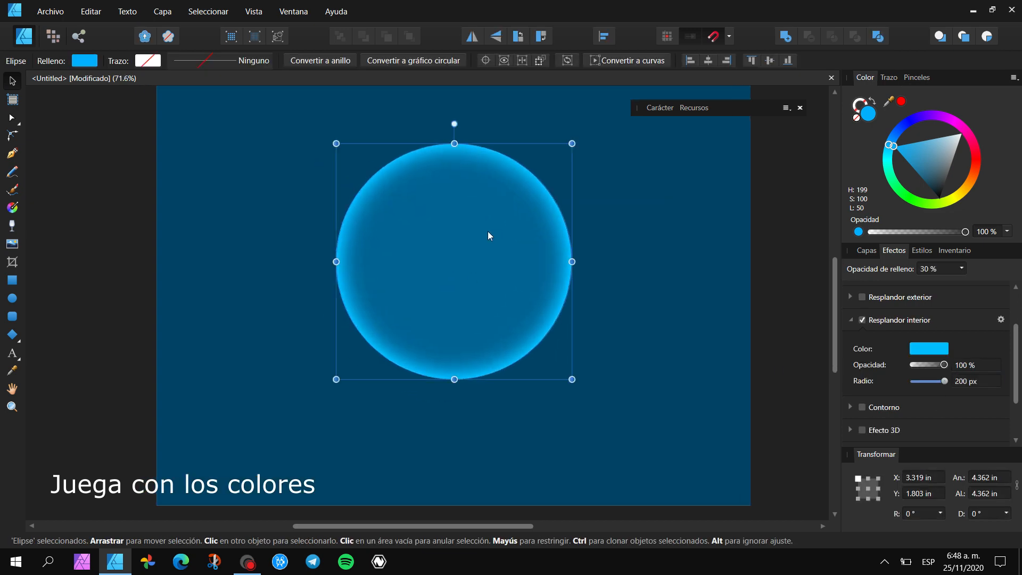
drag(572, 144, 549, 166)
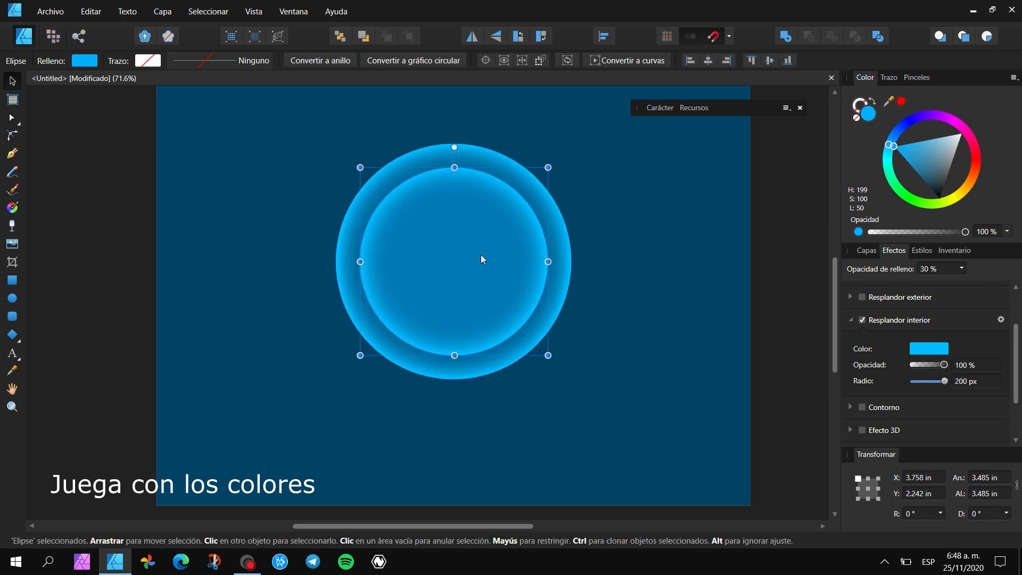
Apply a Gaussian blur to the inner copy and set its inner glow radius to 250 px.
scroll(480, 254, up, 1)
scroll(896, 334, up, 3)
click(862, 292)
drag(912, 321, 940, 324)
scroll(958, 356, down, 4)
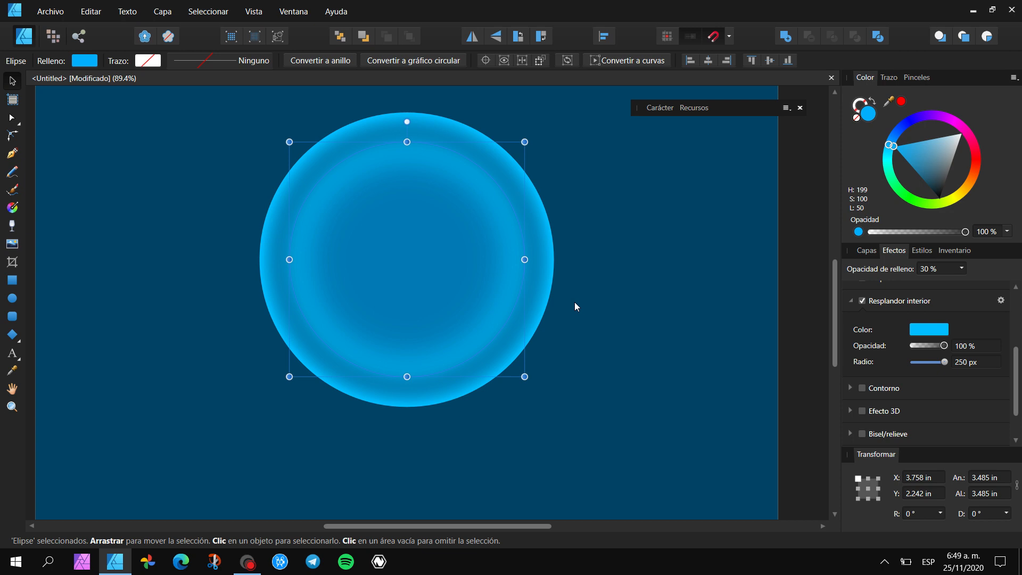
Draw a third circle about 2.66 in wide and centre it inside the two glowing circles.
click(12, 298)
drag(350, 177, 529, 355)
click(10, 81)
drag(437, 256, 396, 257)
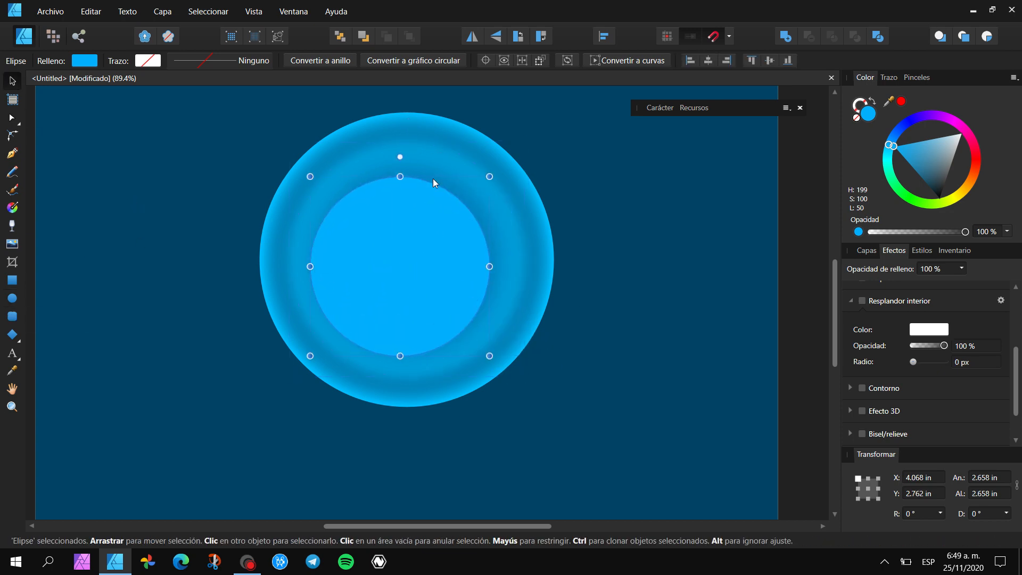
shift+click(432, 177)
click(344, 61)
click(405, 60)
click(447, 281)
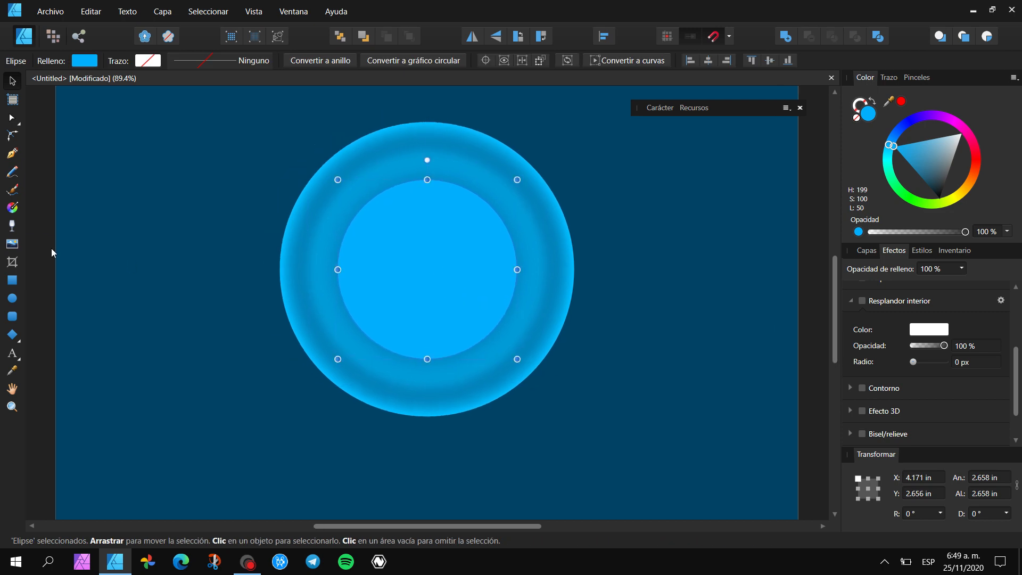
Apply a linear gradient across the smallest circle from upper edge to lower edge, colouring the lower end cyan.
click(13, 208)
drag(401, 180, 466, 354)
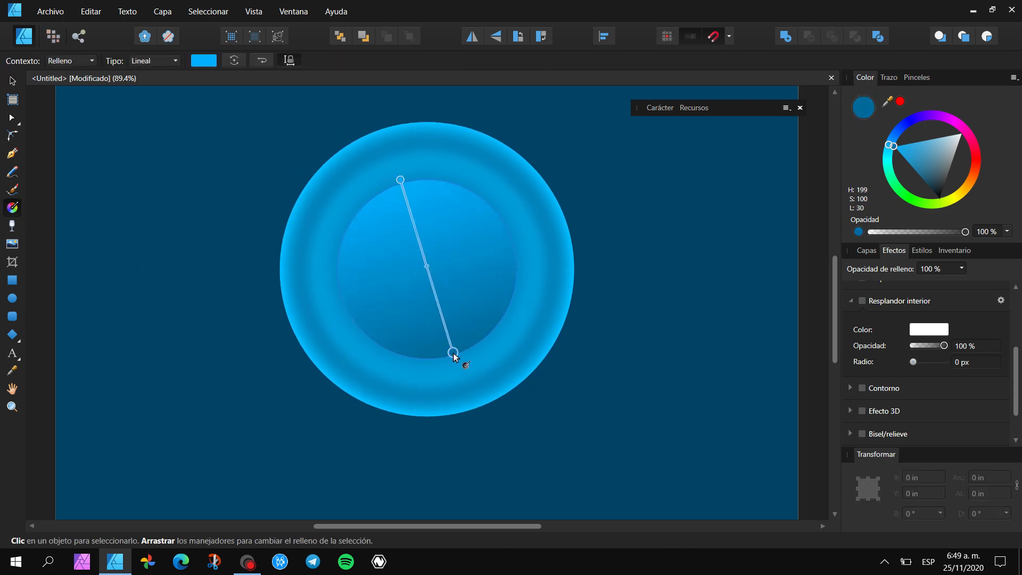
drag(886, 165, 890, 178)
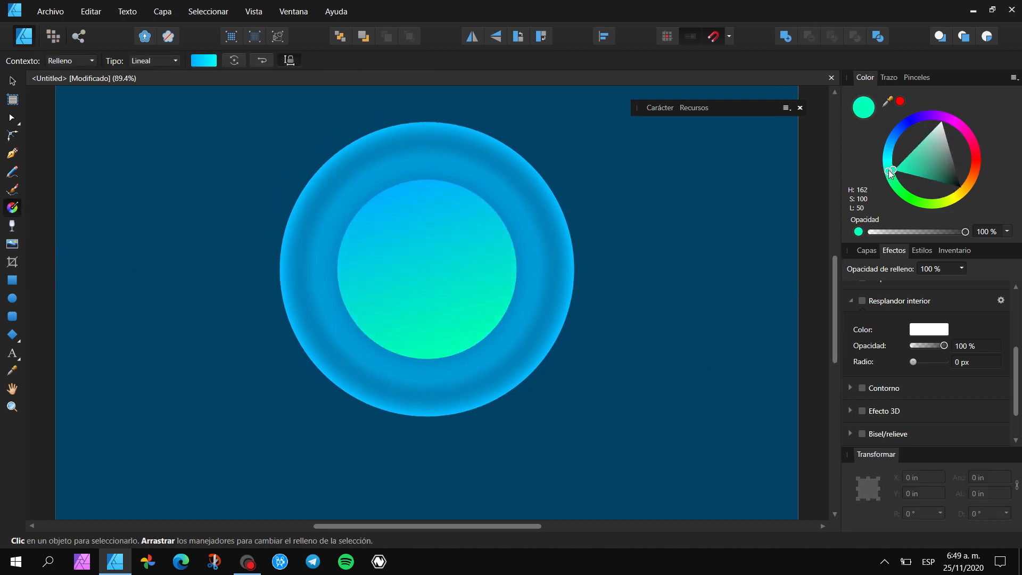
Colour the gradient's upper end pink (H 321, S 100, L 50) and add an orange middle stop (H 43, S 100, L 50).
click(401, 179)
drag(889, 139, 983, 117)
click(421, 257)
drag(963, 165, 966, 196)
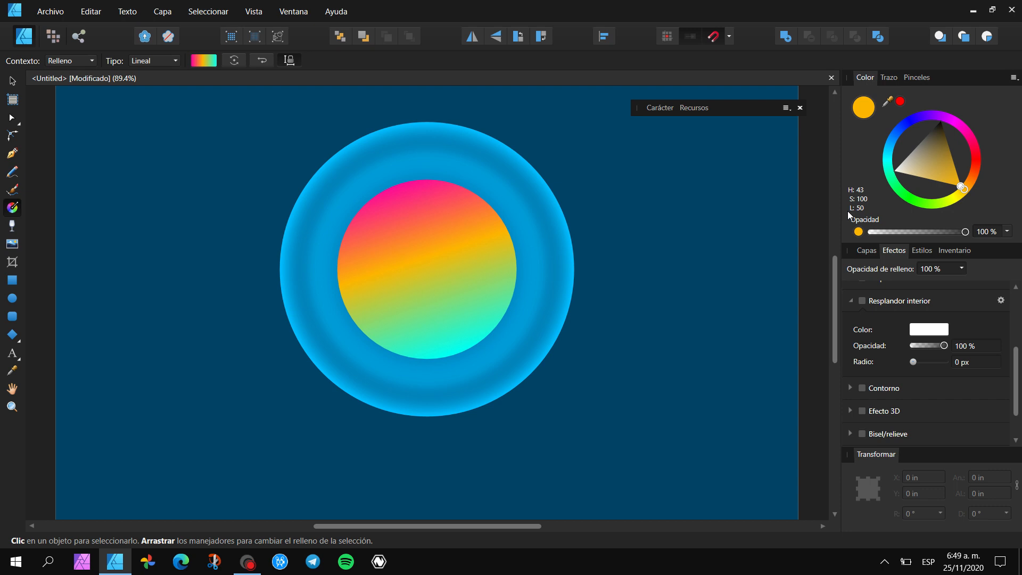
Shift the orange stop slightly lower, adjust the gradient's end points, and recolour the upper end magenta (H 297, S 100, L 50).
drag(422, 259, 429, 282)
drag(397, 180, 389, 178)
mouse_move(453, 352)
mouse_down()
mouse_move(464, 360)
mouse_move(457, 351)
mouse_up()
drag(389, 179, 401, 179)
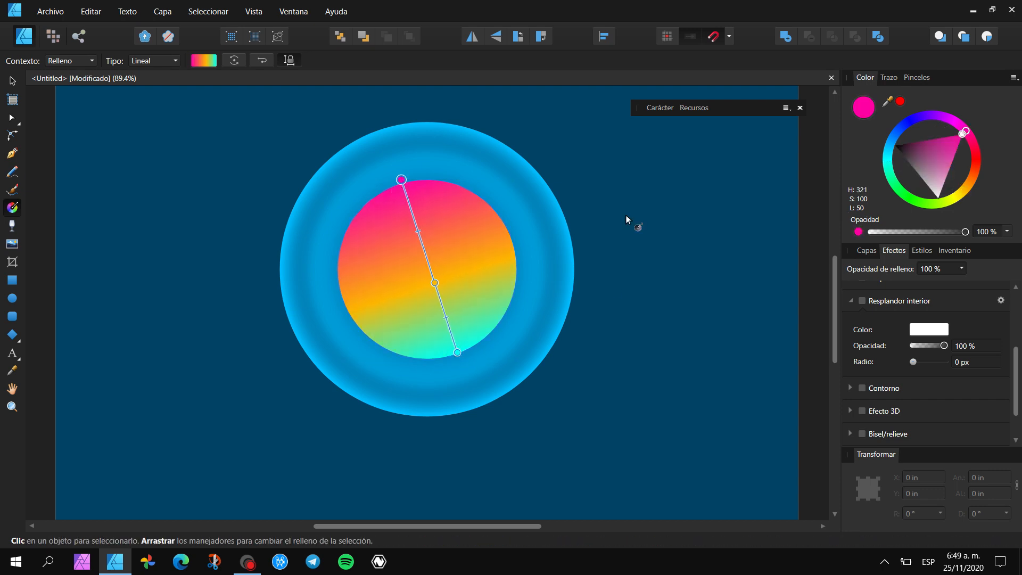
drag(959, 201, 950, 120)
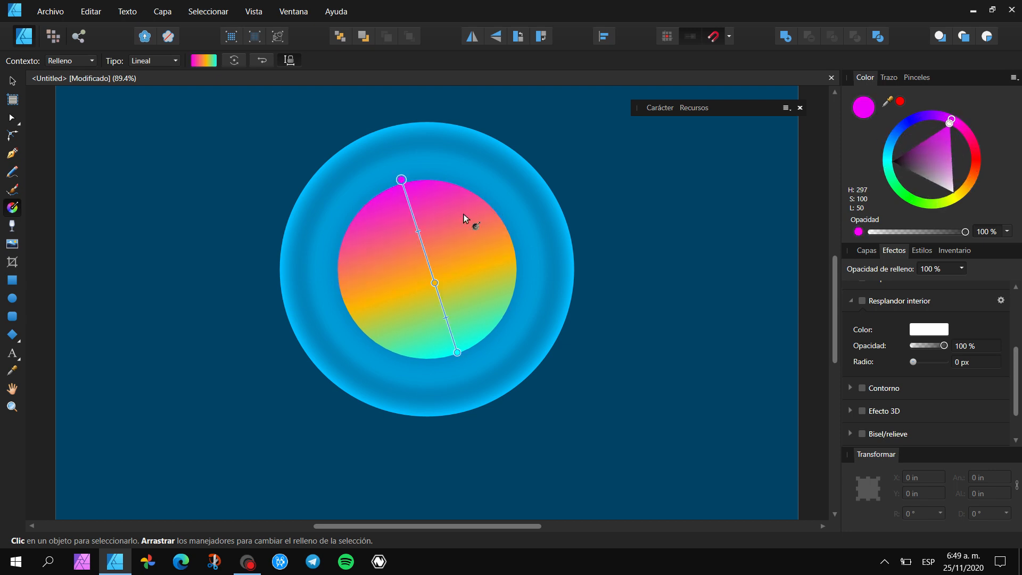
Apply a Gaussian blur of about 39.9 px to the gradient circle.
scroll(485, 216, down, 1)
scroll(486, 216, left, 1)
key(v)
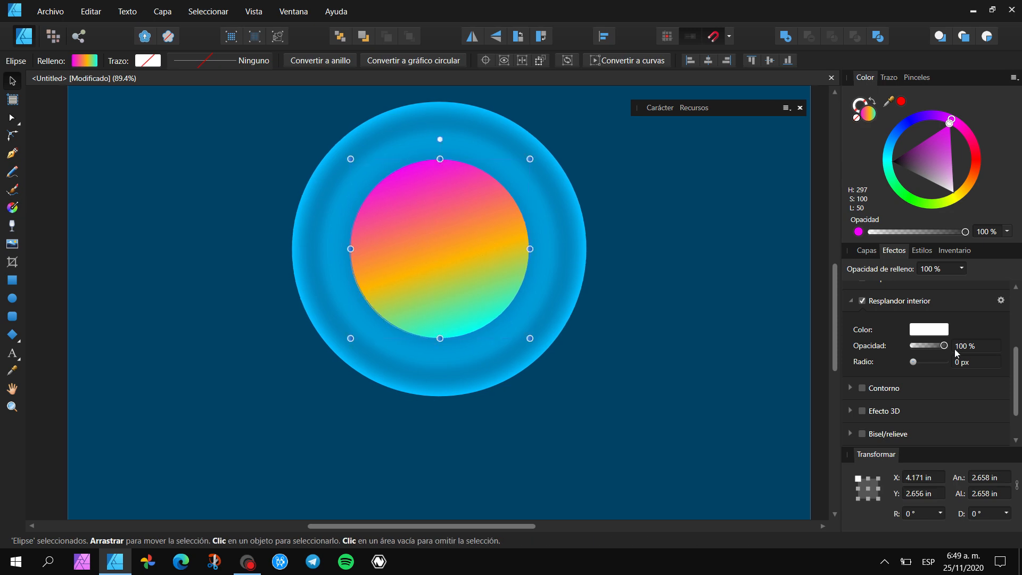
scroll(909, 336, up, 3)
drag(913, 321, 937, 324)
Enlarge the gradient circle to about 2.79 in wide and set its layer opacity to 75%.
drag(526, 336, 523, 307)
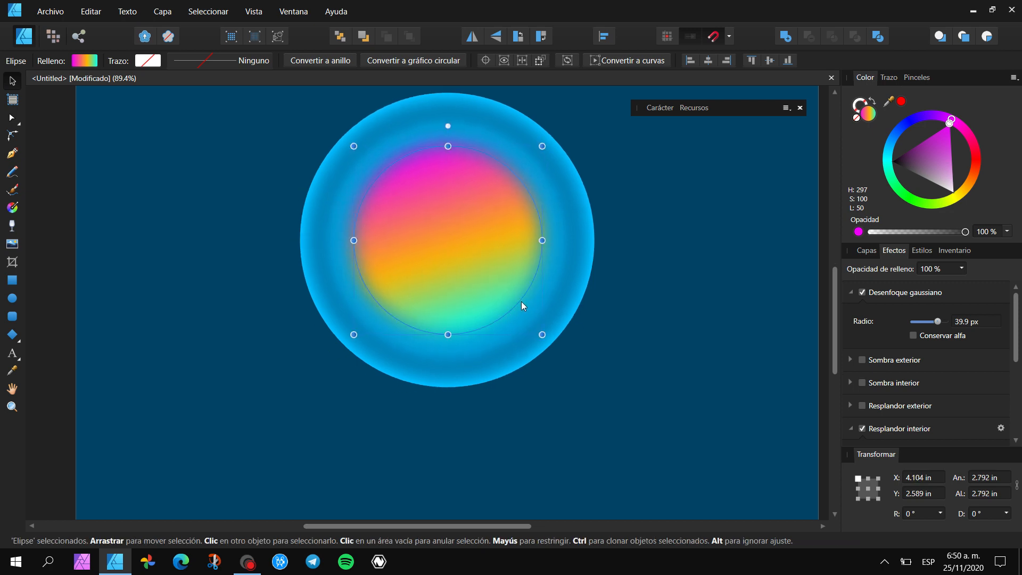
click(866, 251)
drag(924, 279, 903, 282)
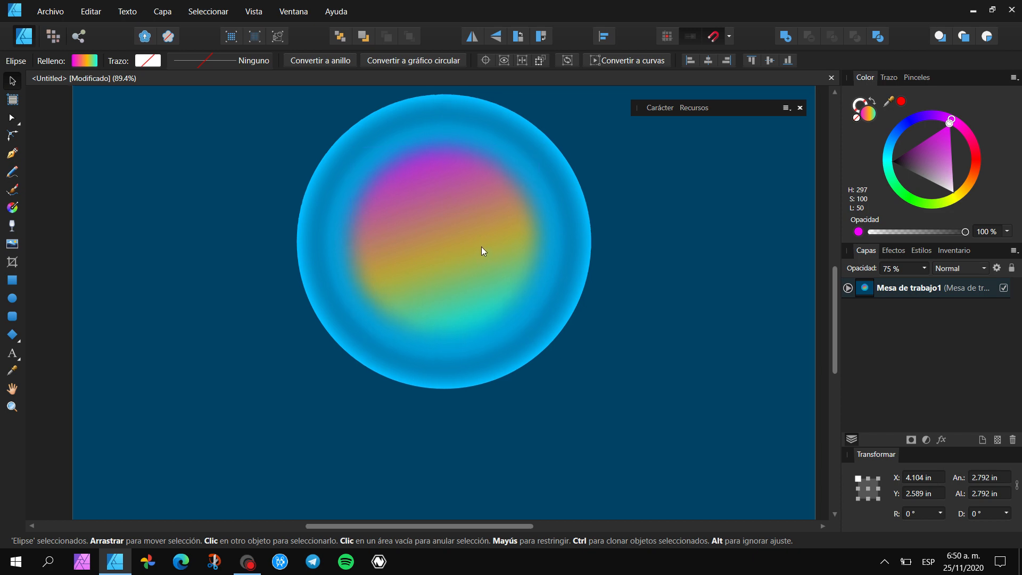
Draw an unfilled curved line with a white stroke following the lower inner edge of the outer circle.
scroll(464, 378, up, 3)
click(12, 153)
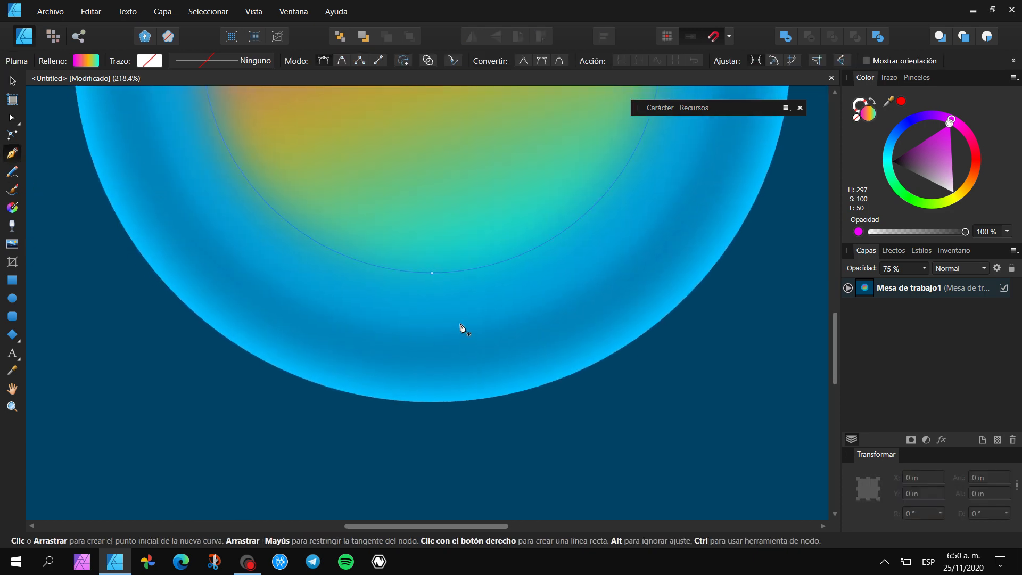
click(757, 197)
drag(918, 163, 972, 224)
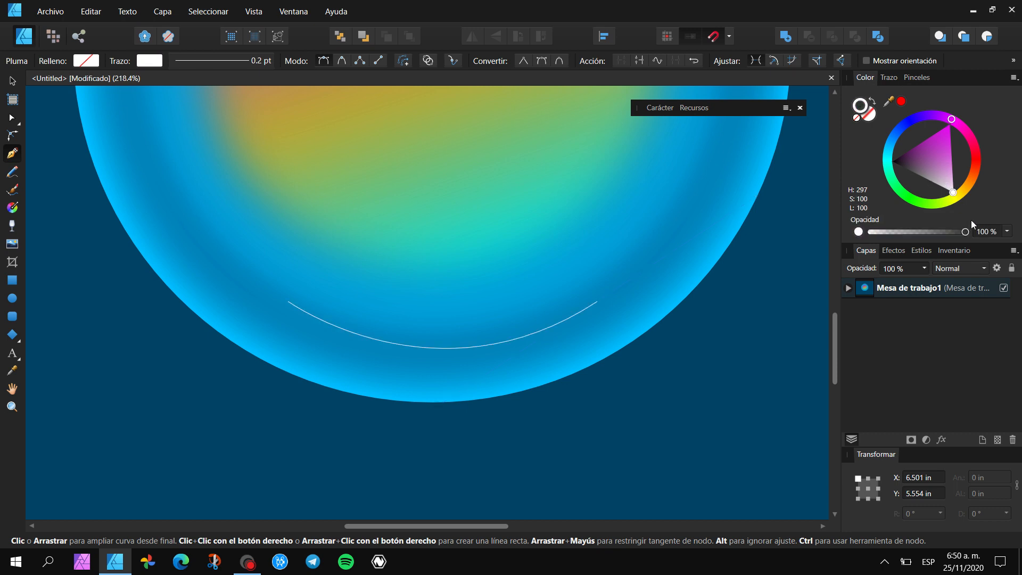
Give the white curve a stroke pressure profile that bulges in the middle and a width of 20.9 pt.
click(235, 62)
click(266, 264)
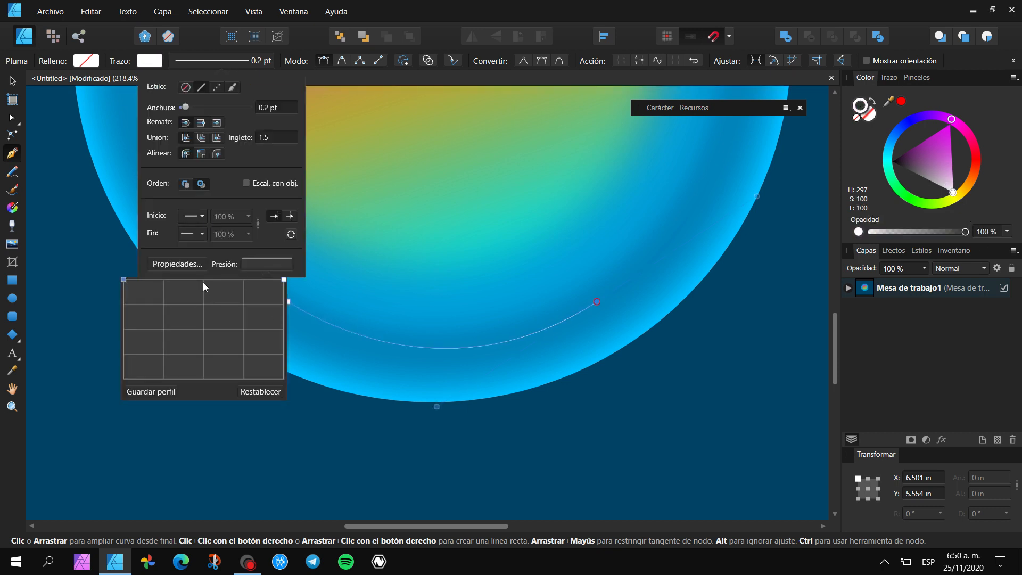
click(187, 107)
drag(186, 107, 211, 108)
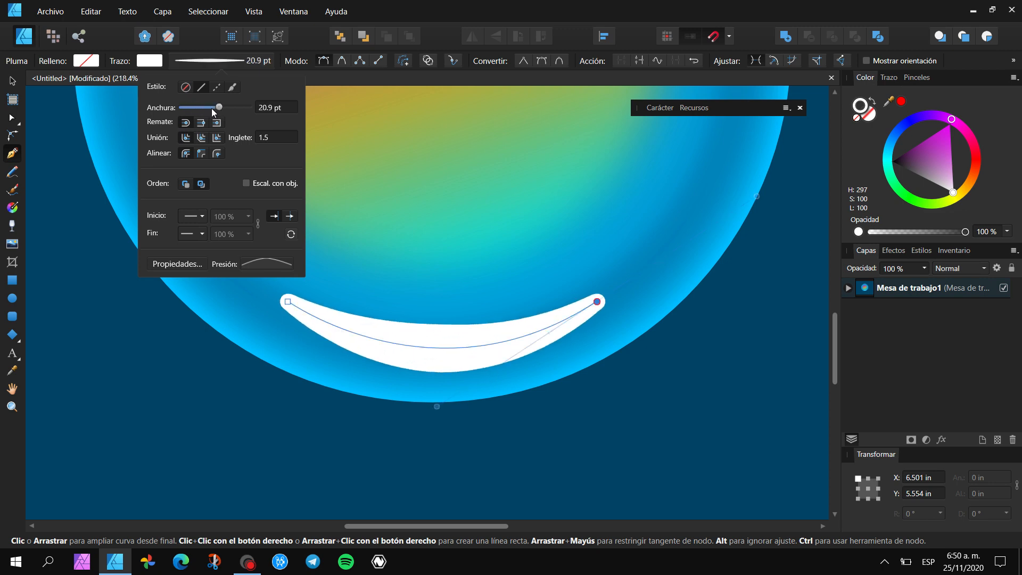
Lower the ends of the stroke's pressure curve to zero for pointed tips and reduce its middle peak slightly.
click(245, 266)
drag(283, 345, 284, 379)
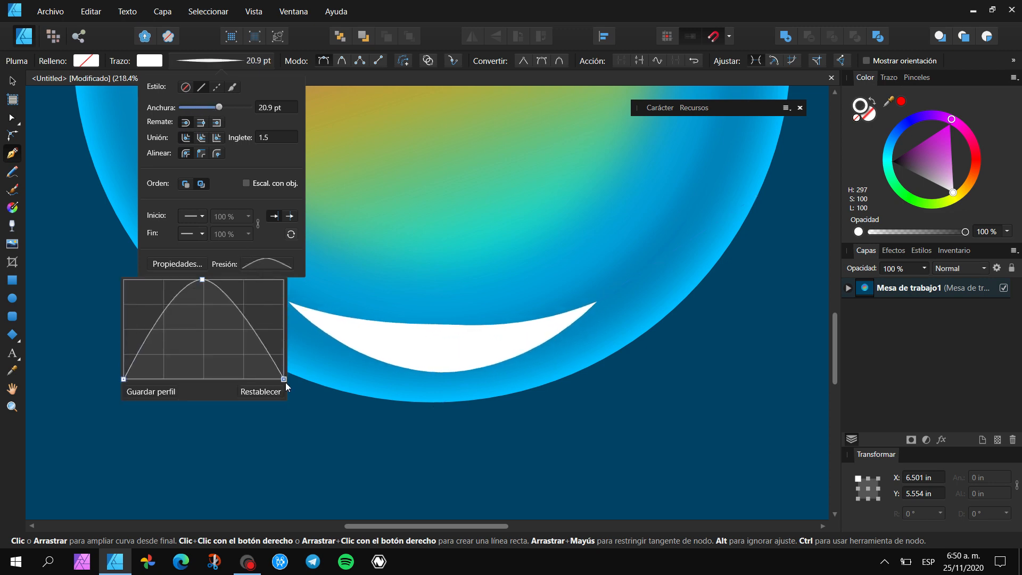
drag(202, 279, 204, 303)
scroll(523, 259, down, 4)
scroll(505, 251, up, 1)
click(219, 60)
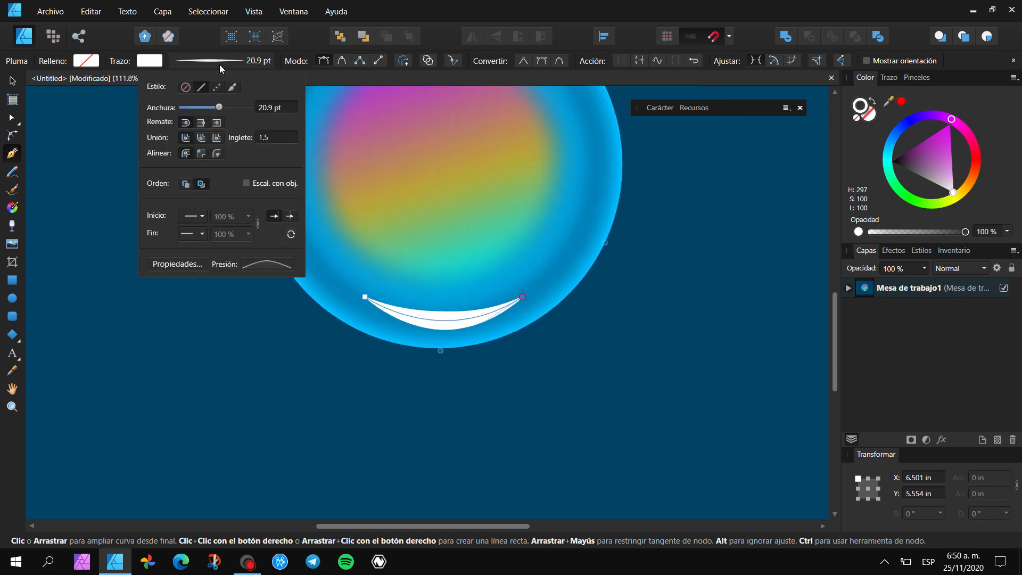
drag(219, 108, 219, 112)
scroll(599, 254, down, 1)
scroll(617, 243, up, 1)
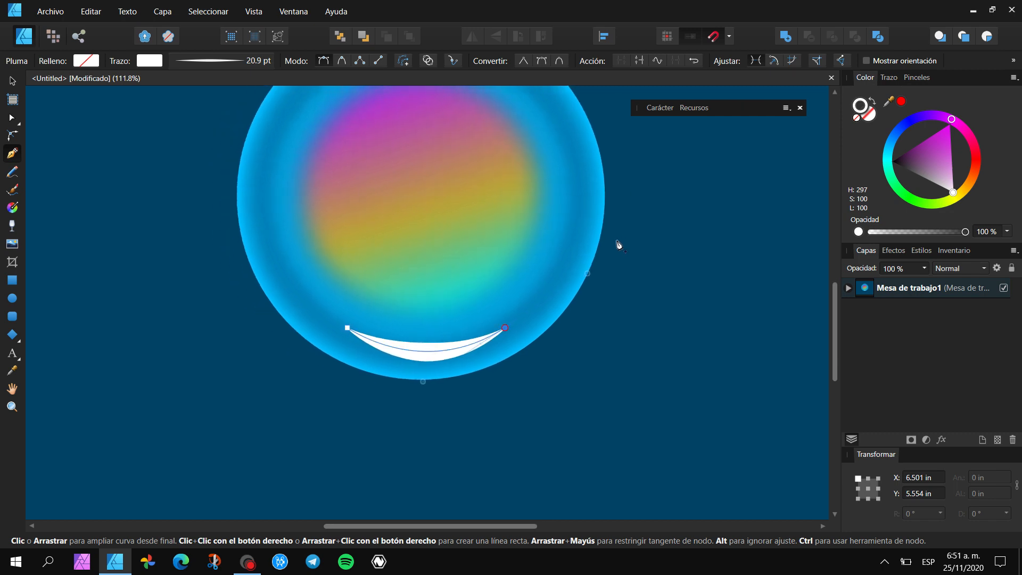
Apply a Gaussian blur of about 17.5 px to the white lower curve and set its blend mode to Superposición.
click(899, 256)
drag(912, 322, 930, 323)
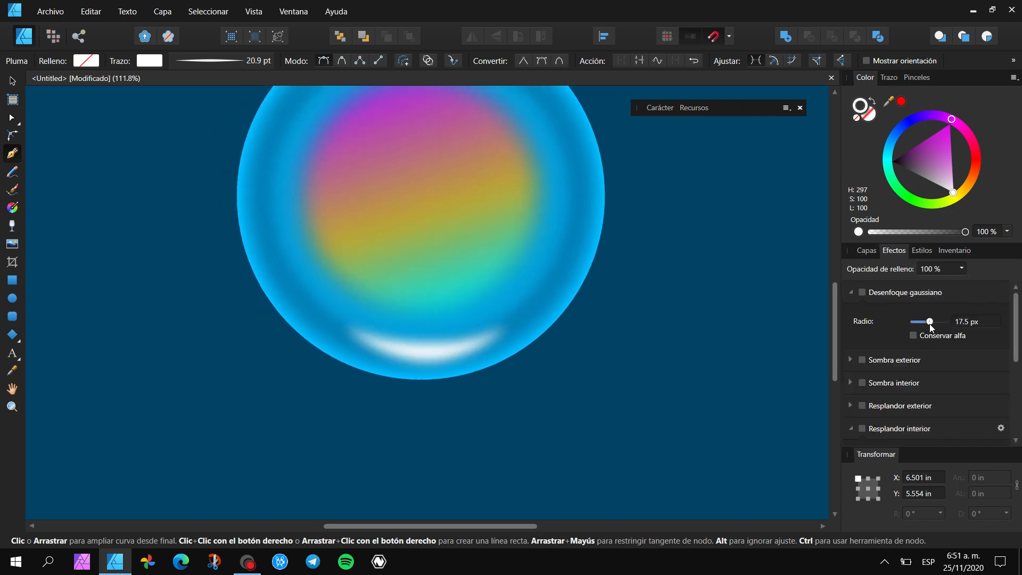
click(865, 250)
click(958, 268)
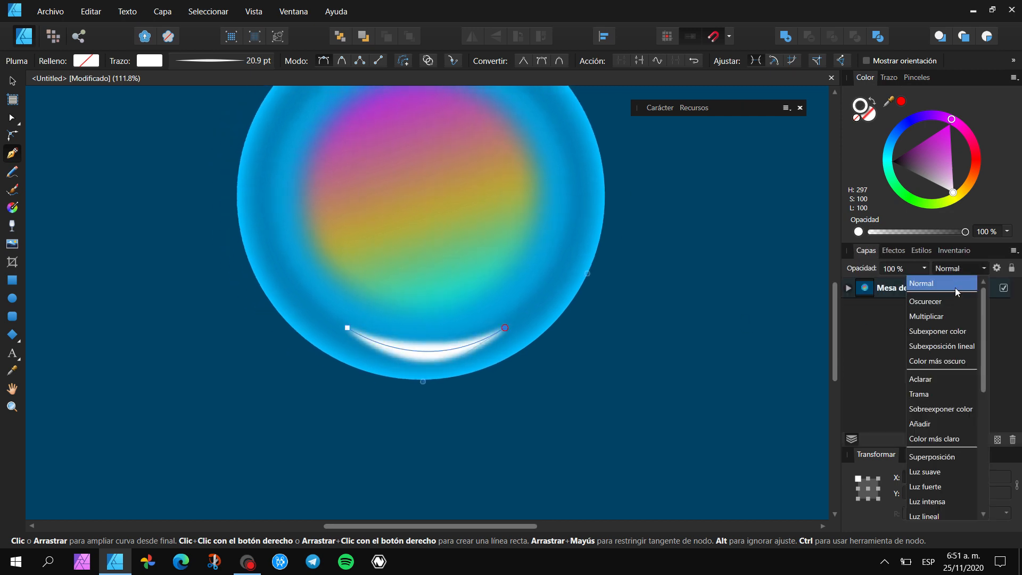
click(930, 457)
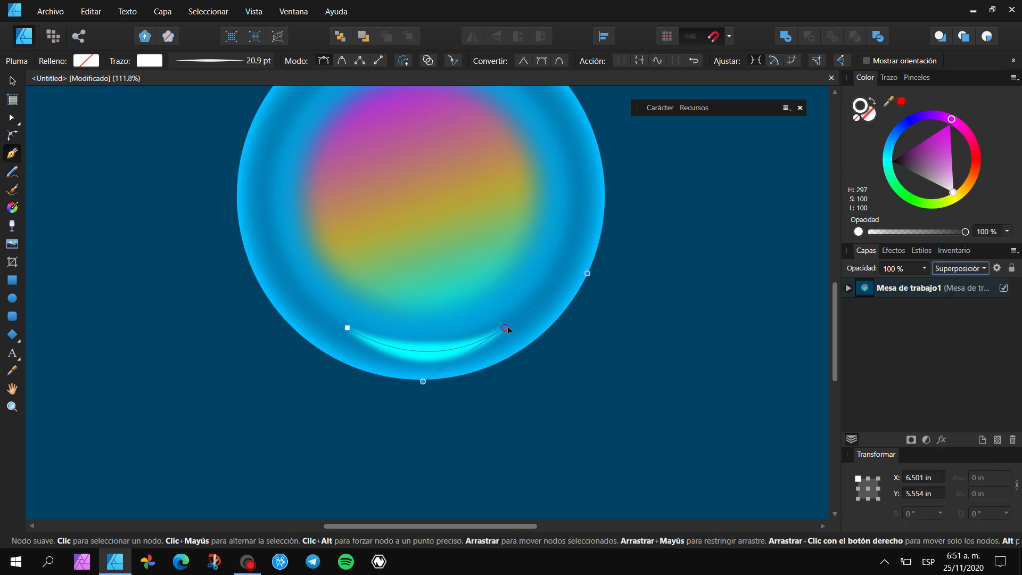
Lengthen the lower highlight curve by moving its two end nodes slightly further apart.
drag(505, 328, 517, 328)
drag(330, 327, 347, 327)
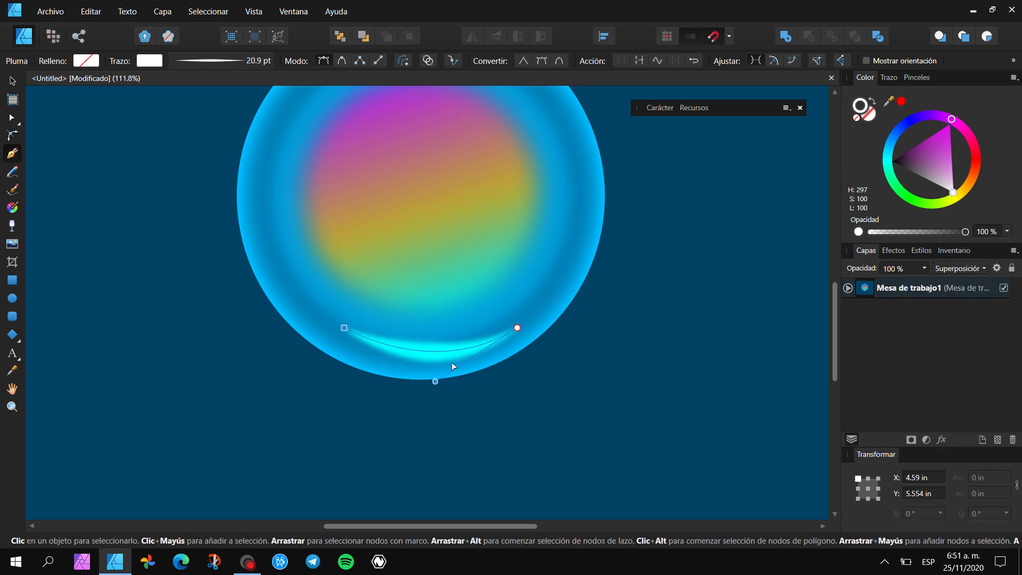
drag(430, 351, 427, 353)
scroll(431, 309, down, 1)
scroll(446, 297, up, 1)
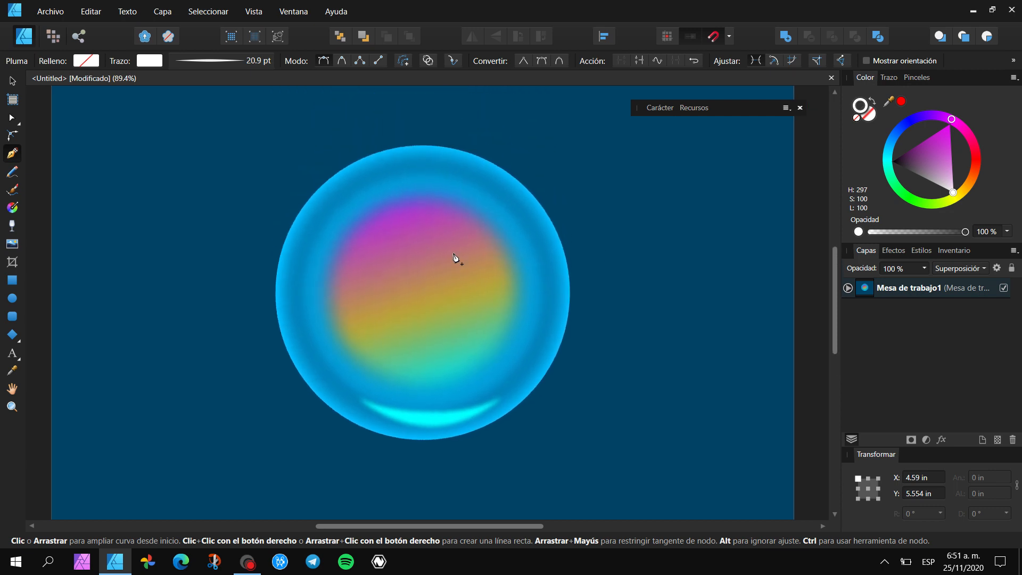
scroll(438, 331, down, 1)
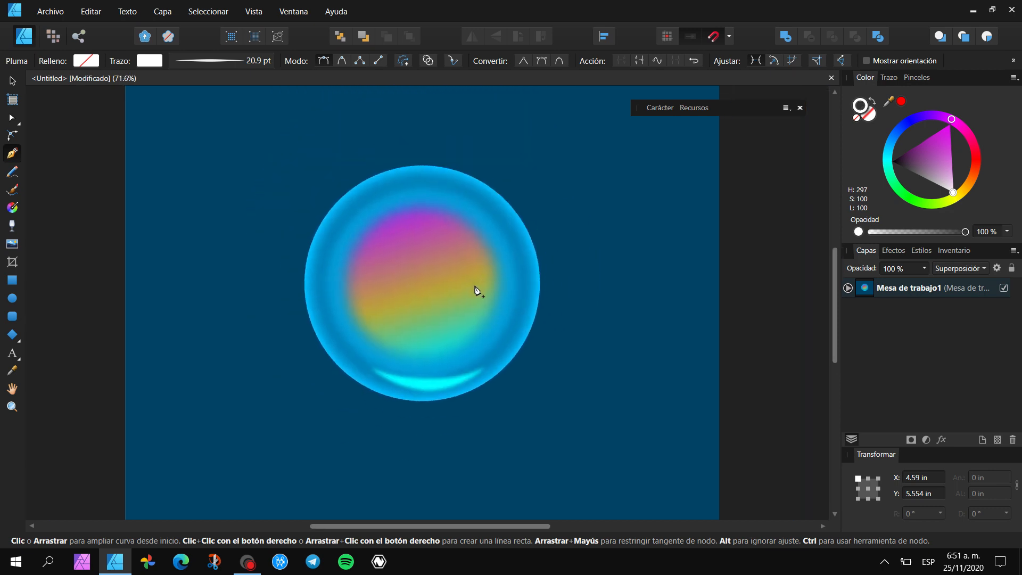
Increase the lower highlight's Gaussian blur radius to 20.5 px.
click(893, 250)
drag(926, 321, 931, 324)
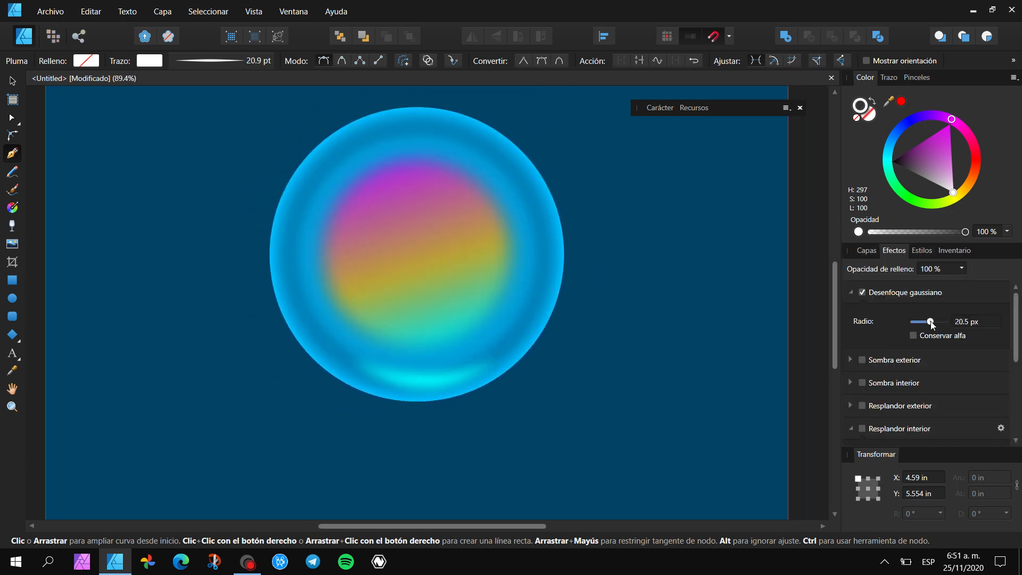
mouse_move(480, 250)
mouse_down()
mouse_move(497, 261)
mouse_move(483, 259)
mouse_move(486, 269)
mouse_up()
click(483, 259)
key(ctrl+z)
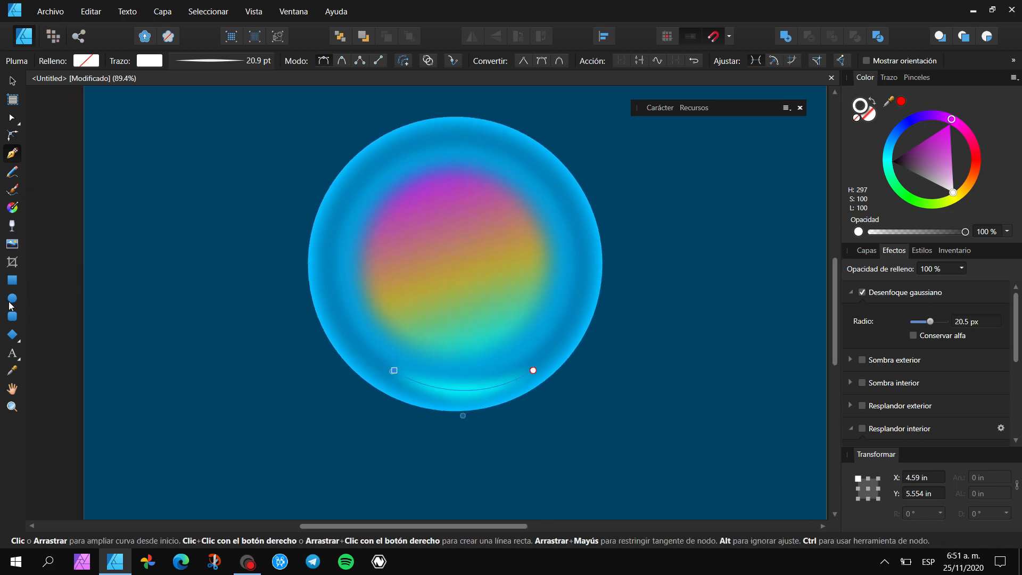
Draw a circle about 0.9 in wide over the bubble's upper left area and give it the default colours.
click(12, 298)
scroll(465, 346, up, 1)
drag(350, 178, 425, 254)
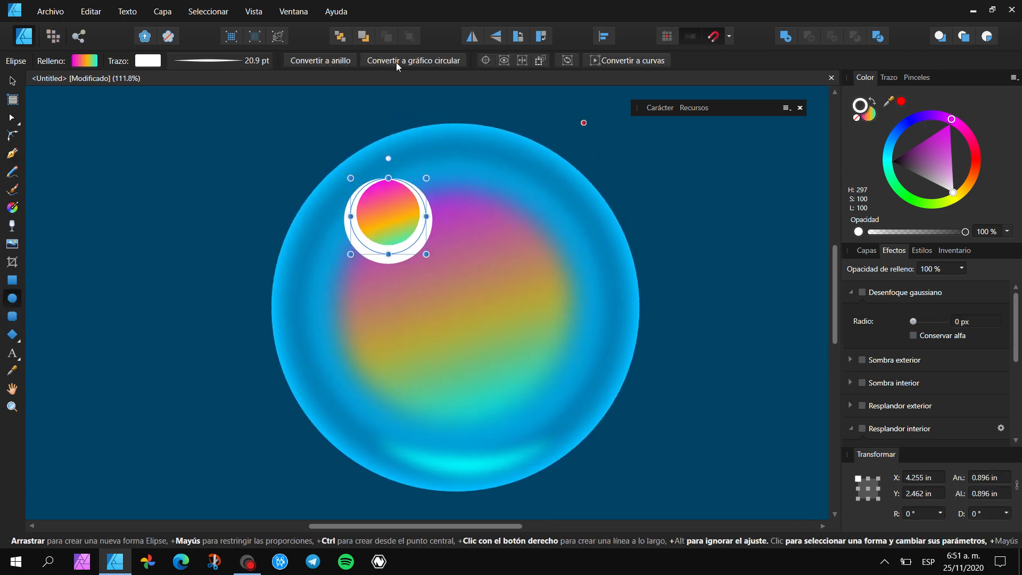
key(d)
scroll(388, 189, down, 1)
Stretch the circle into an ellipse about 1.36 in wide, rotate it to about 28.4°, and place it near the bubble's upper left edge.
key(v)
drag(426, 201, 461, 202)
drag(404, 142, 368, 143)
drag(413, 209, 401, 205)
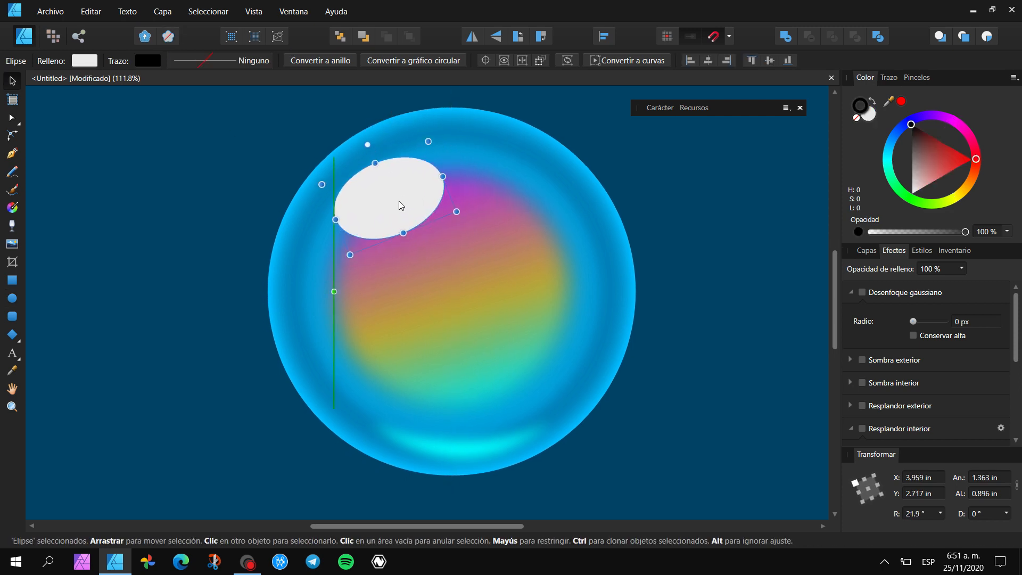
drag(367, 144, 375, 141)
drag(399, 205, 385, 202)
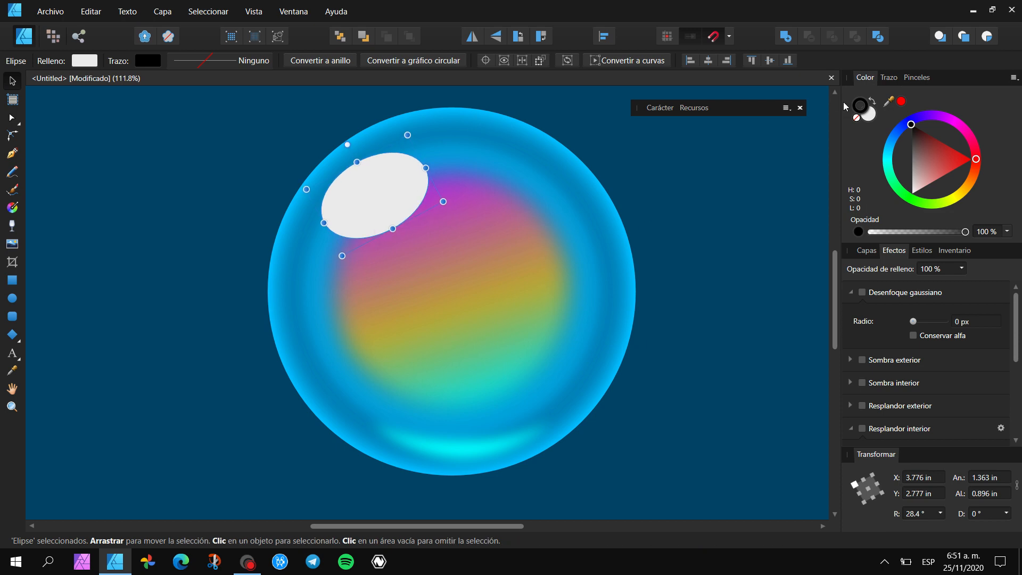
Remove the ellipse's outline and fill it with pure white.
click(856, 118)
click(867, 113)
drag(913, 184, 911, 193)
Rotate the white ellipse to about 33.5° and add a half-size copy, about 0.68 by 0.45 in, beside its lower right edge.
drag(384, 201, 392, 194)
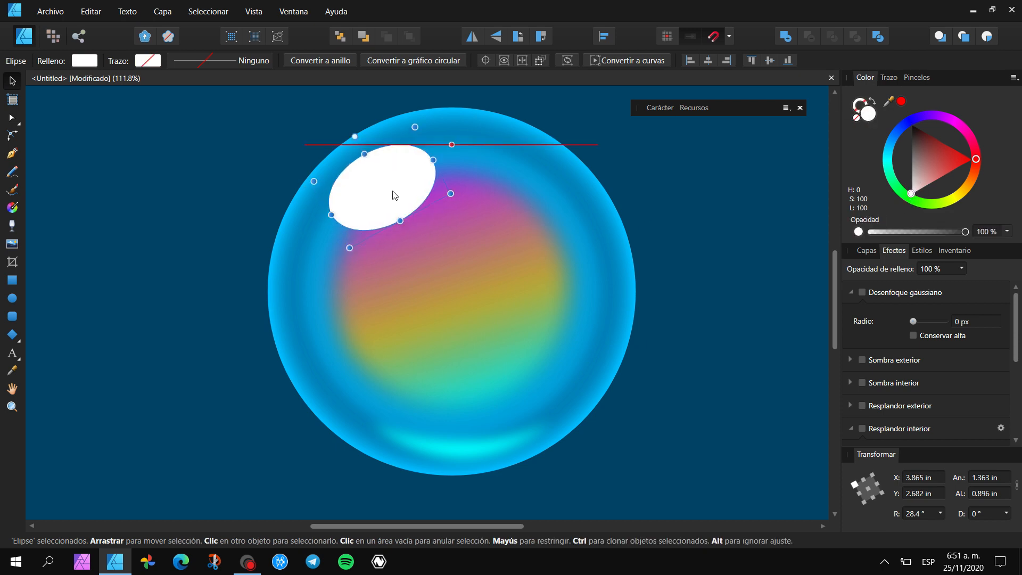
drag(353, 137, 358, 135)
drag(383, 184, 404, 205)
mouse_move(423, 242)
mouse_down()
mouse_move(393, 230)
mouse_move(437, 219)
mouse_up()
scroll(426, 220, up, 2)
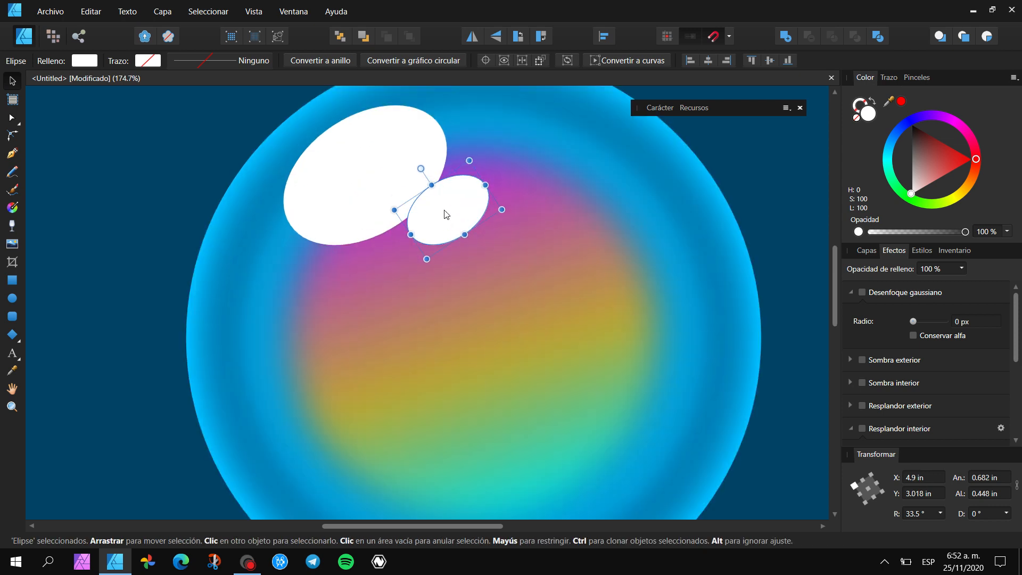
Set both white ellipses to the Superposición blend mode and move the small one slightly away from the large one.
shift+click(335, 212)
key(F7)
click(961, 269)
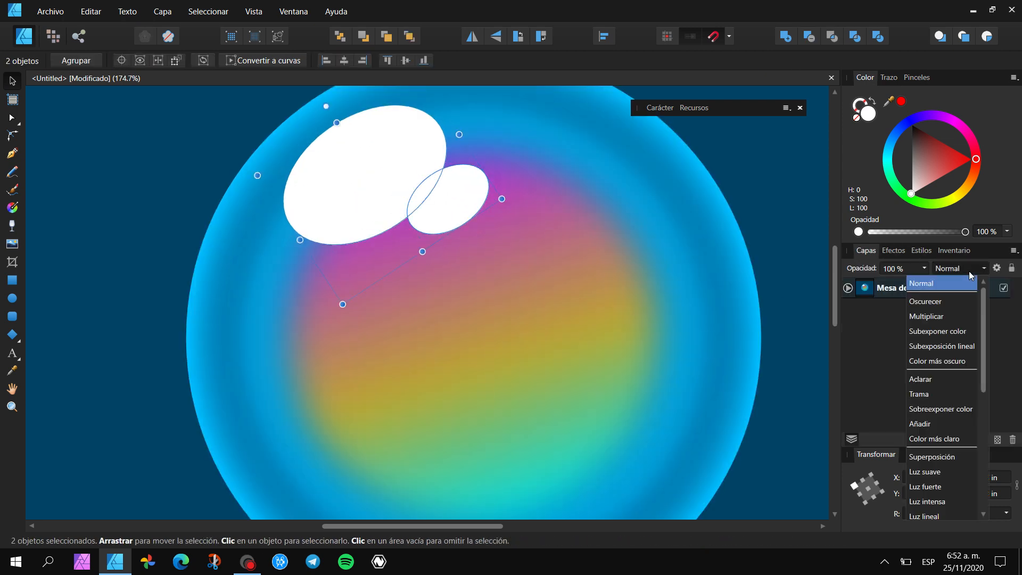
click(950, 455)
click(452, 216)
drag(452, 216, 464, 217)
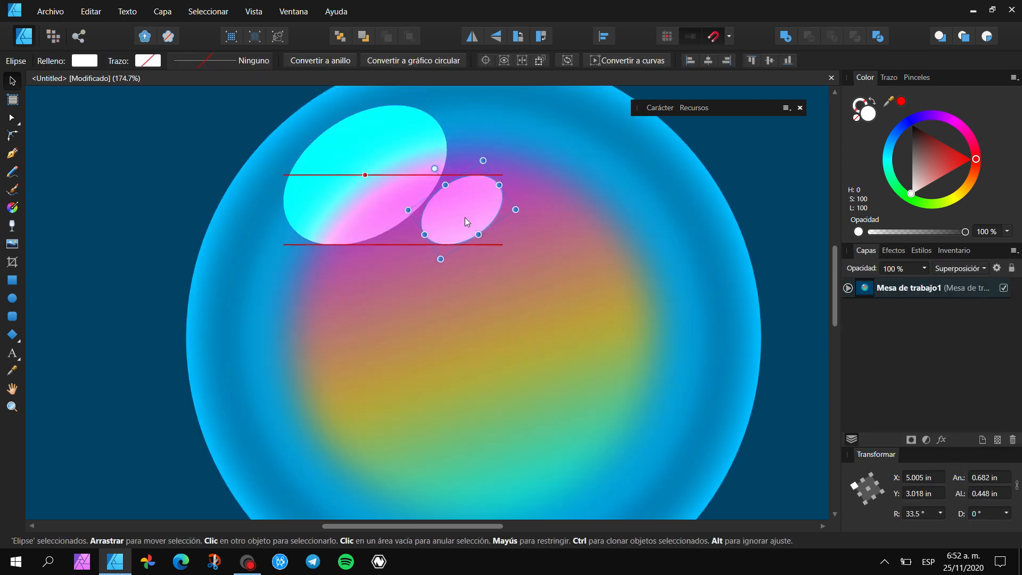
Apply a Gaussian blur of about 27.9 px to both highlight ellipses.
key(ctrl+0)
shift+click(391, 178)
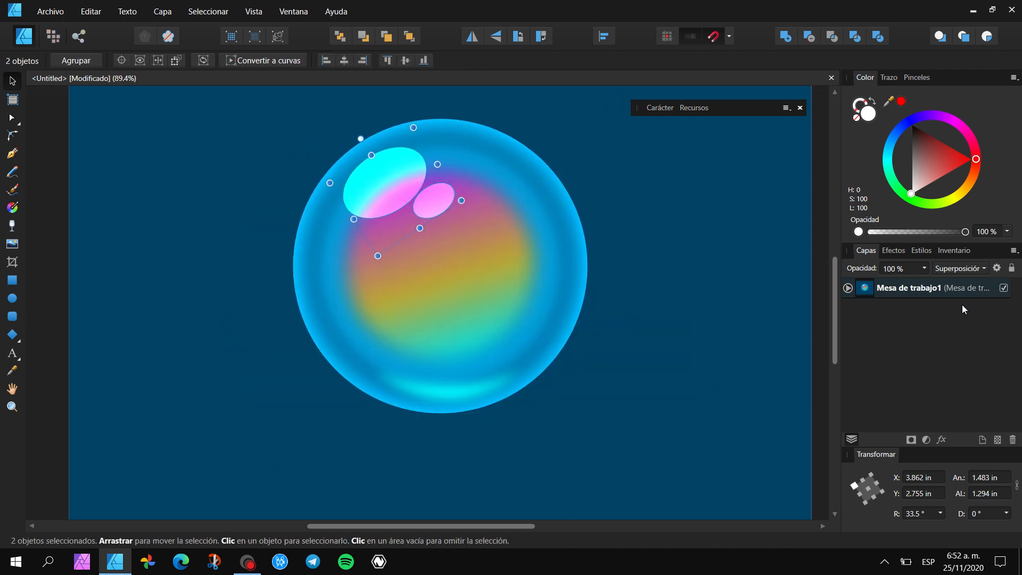
click(894, 255)
drag(910, 322, 933, 322)
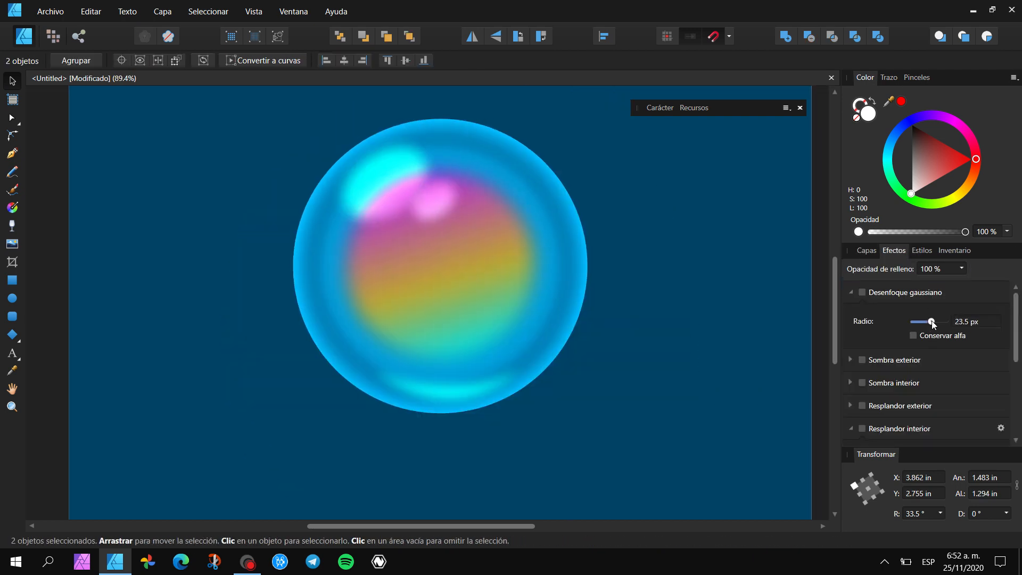
scroll(442, 161, down, 2)
scroll(413, 174, up, 2)
drag(885, 171, 962, 135)
scroll(453, 203, up, 4)
drag(455, 215, 465, 225)
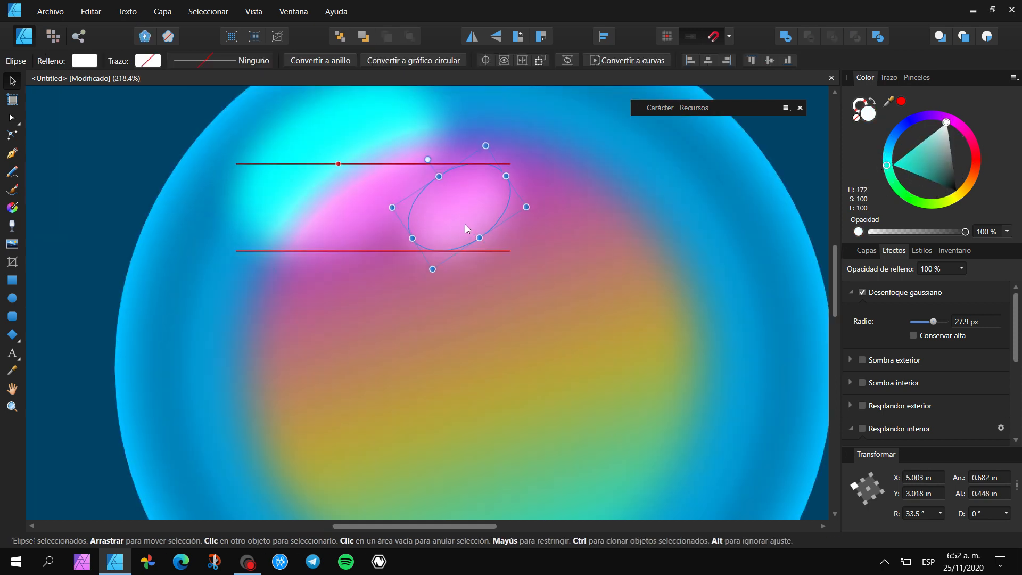
scroll(464, 225, down, 4)
click(446, 305)
scroll(503, 280, up, 1)
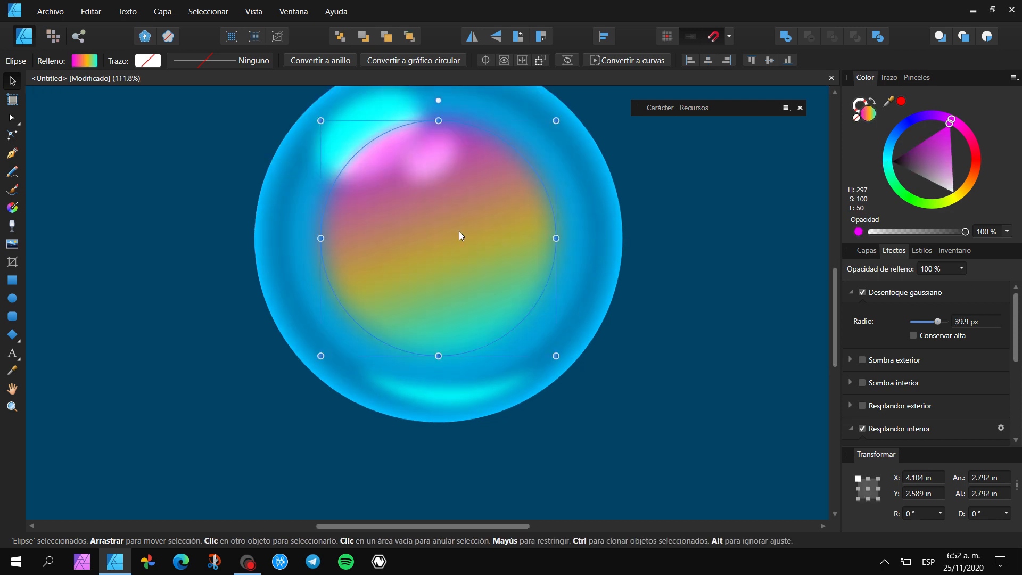
drag(468, 221, 490, 248)
Duplicate a blurred highlight ellipse, shrink the copy to about 0.61 by 0.40 in, and place it over the large highlight.
click(397, 168)
scroll(376, 154, up, 2)
click(403, 171)
drag(428, 128, 389, 128)
drag(389, 179, 402, 230)
drag(415, 122, 369, 230)
drag(371, 250, 433, 179)
Give the small copy the Normal blend mode and a 13 px Gaussian blur, placed at the large highlight's outer left side.
click(866, 250)
click(960, 268)
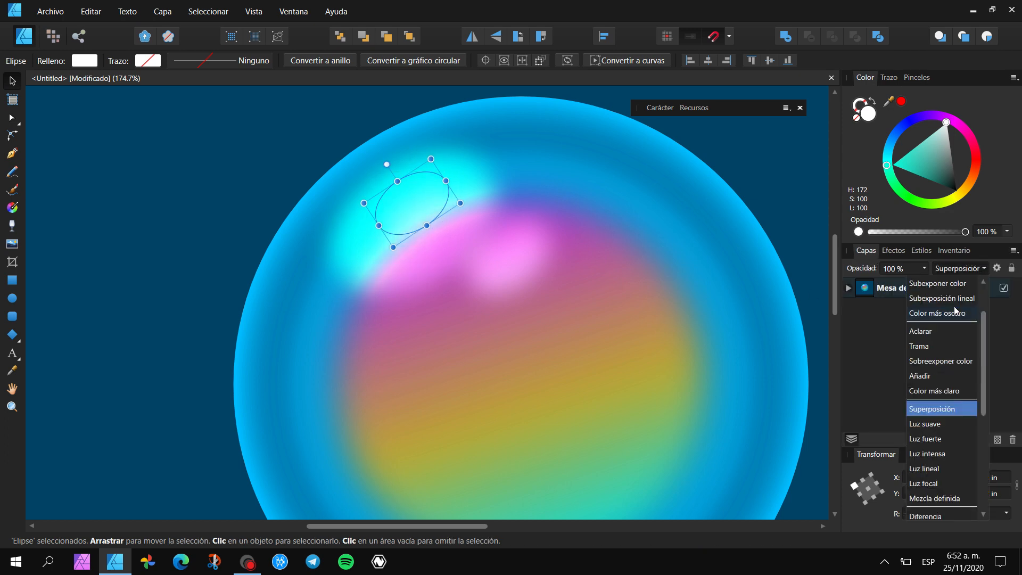
scroll(954, 306, up, 5)
click(935, 286)
drag(391, 217, 349, 218)
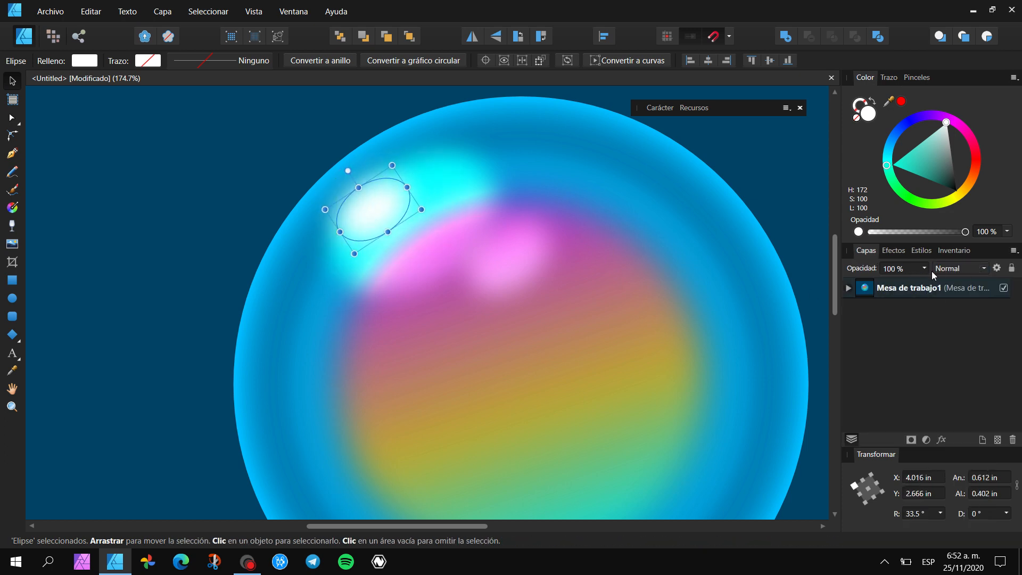
click(893, 250)
drag(932, 326, 928, 323)
Enlarge the white highlight and add a smaller copy of about 0.62 by 0.41 in to its right.
mouse_move(384, 213)
mouse_down()
mouse_move(467, 210)
mouse_move(409, 214)
mouse_move(441, 222)
mouse_up()
drag(439, 149, 424, 184)
drag(416, 228, 468, 230)
scroll(469, 231, down, 6)
scroll(441, 204, up, 4)
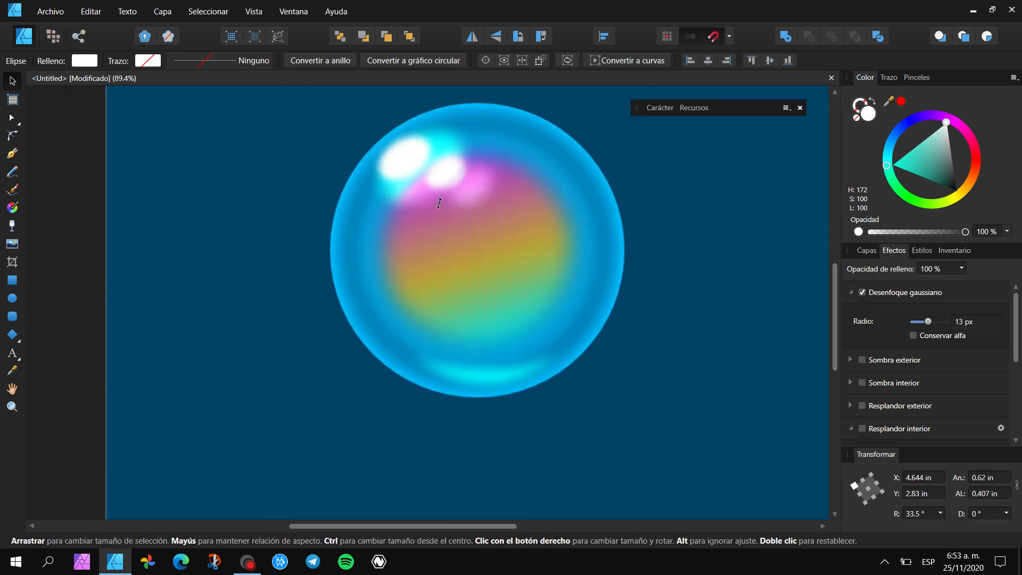
Nudge the smaller white highlight upward and move the pink highlight slightly left, closer to it.
drag(435, 190, 434, 183)
drag(473, 215, 457, 213)
scroll(519, 211, down, 1)
drag(578, 211, 554, 212)
Draw an unfilled curve with the Pen tool along the bubble's lower left inner edge, beside the gradient circle.
key(p)
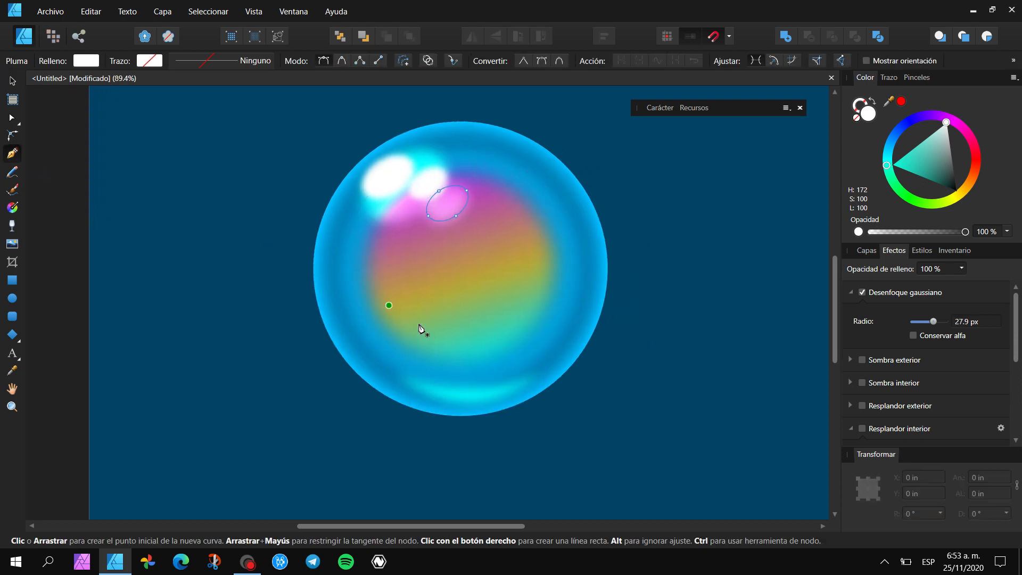
scroll(420, 332, up, 2)
click(322, 188)
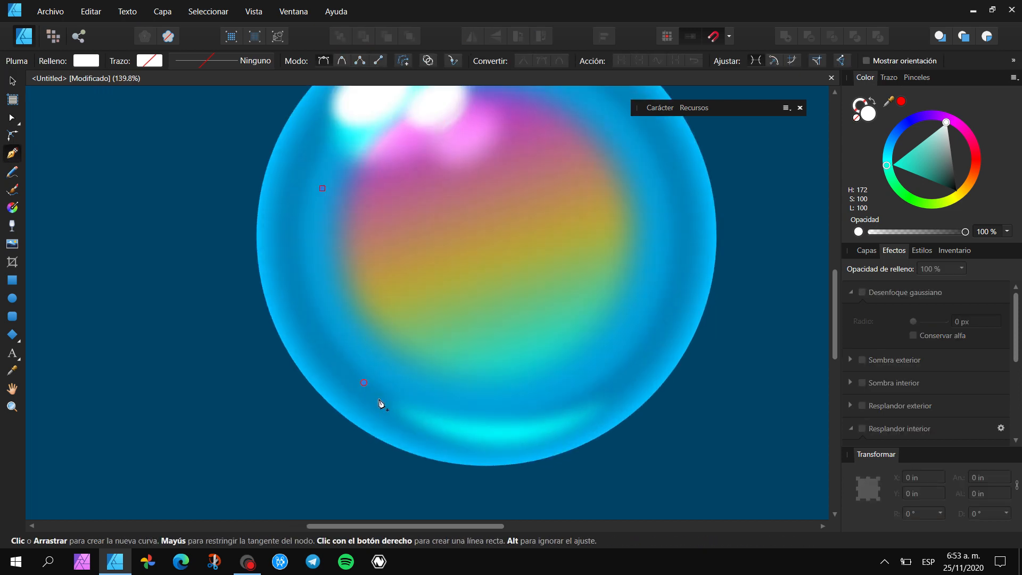
drag(446, 459, 452, 464)
drag(363, 382, 372, 374)
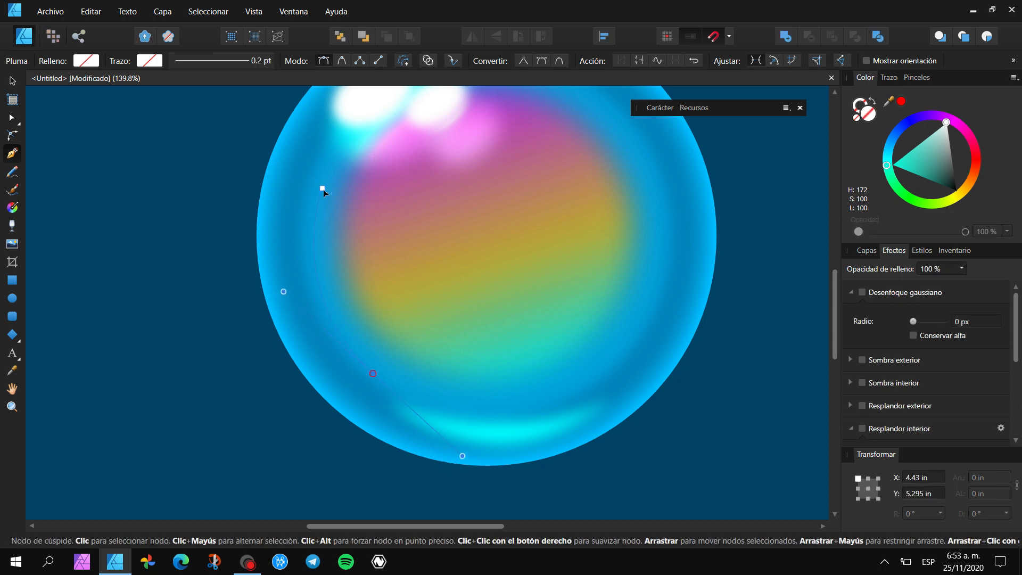
Give the left curve an 8.8 pt stroke whose pressure tapers to zero at its lower end.
click(181, 60)
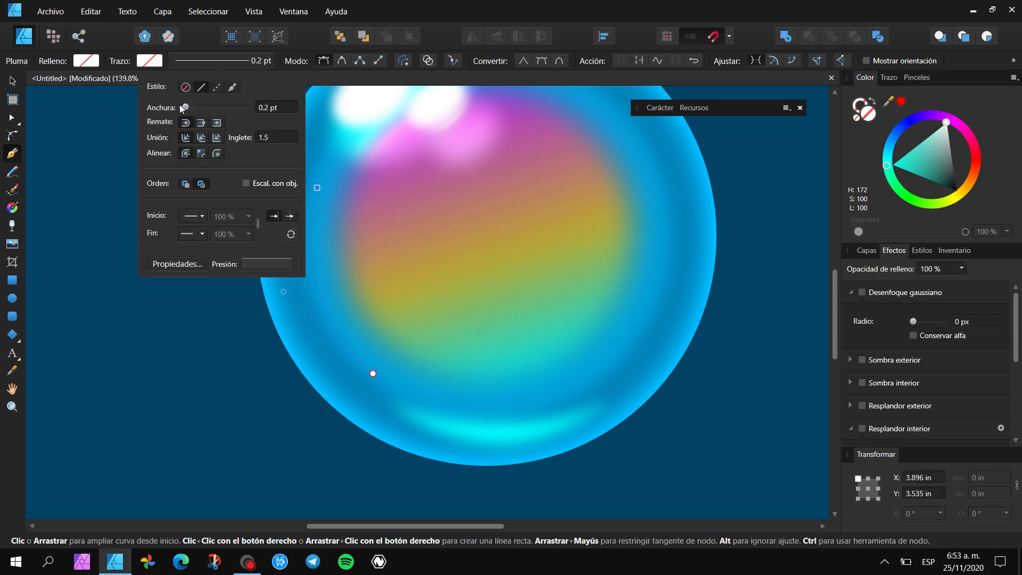
drag(196, 111, 209, 111)
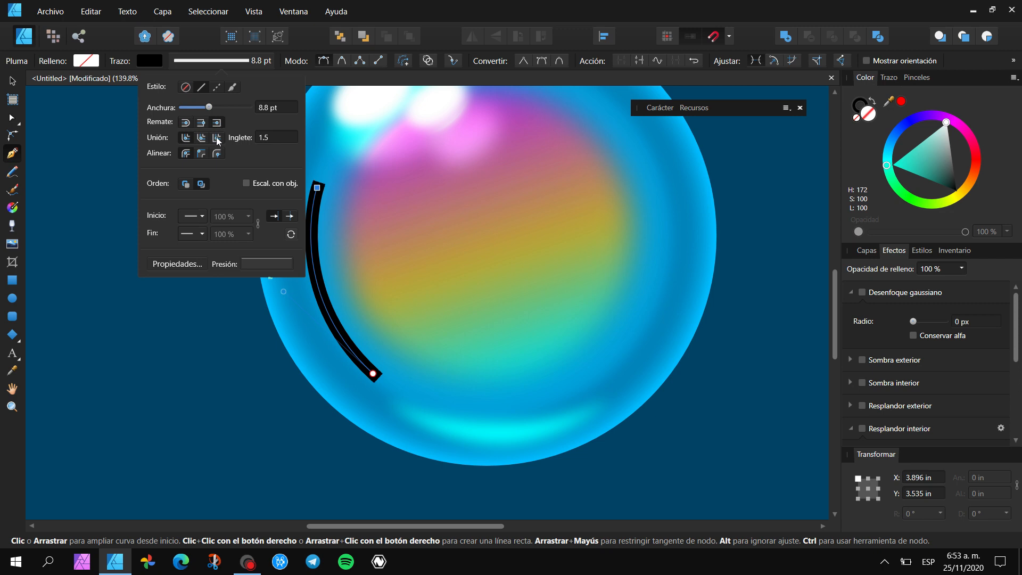
click(254, 264)
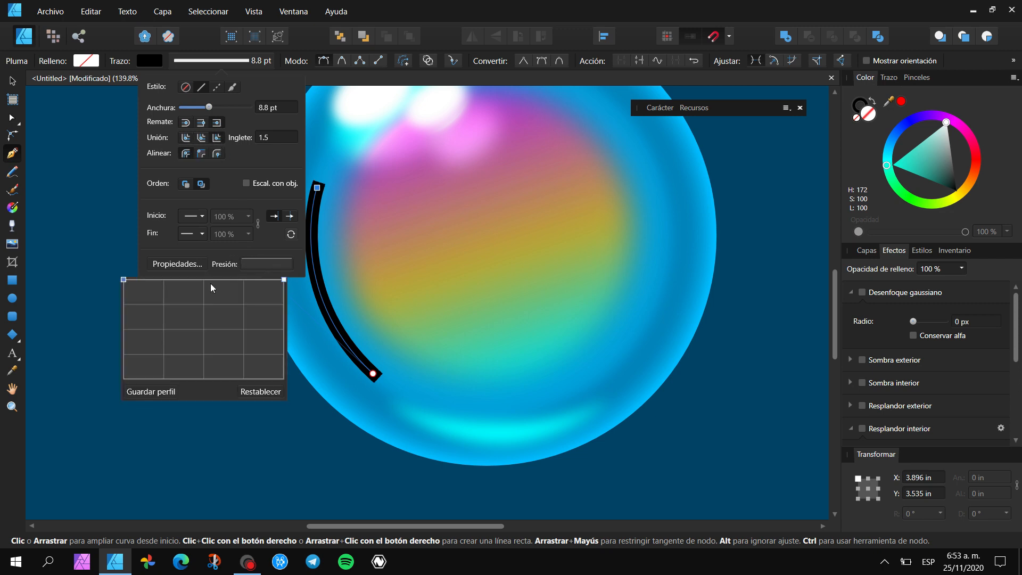
drag(284, 289, 289, 392)
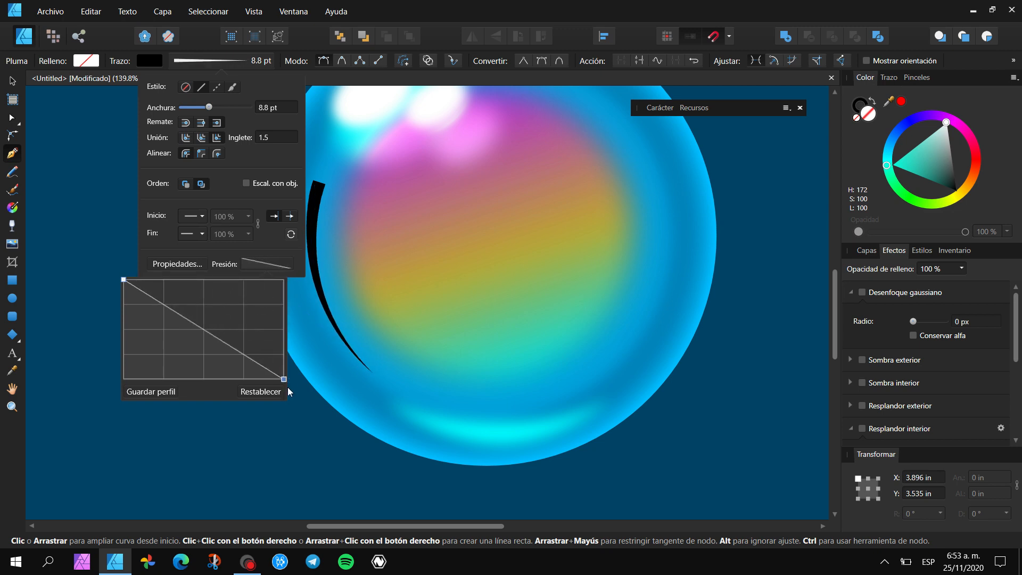
Widen the left curve's stroke to 19.5 pt and bow its pressure curve upward near the tapered end.
click(208, 107)
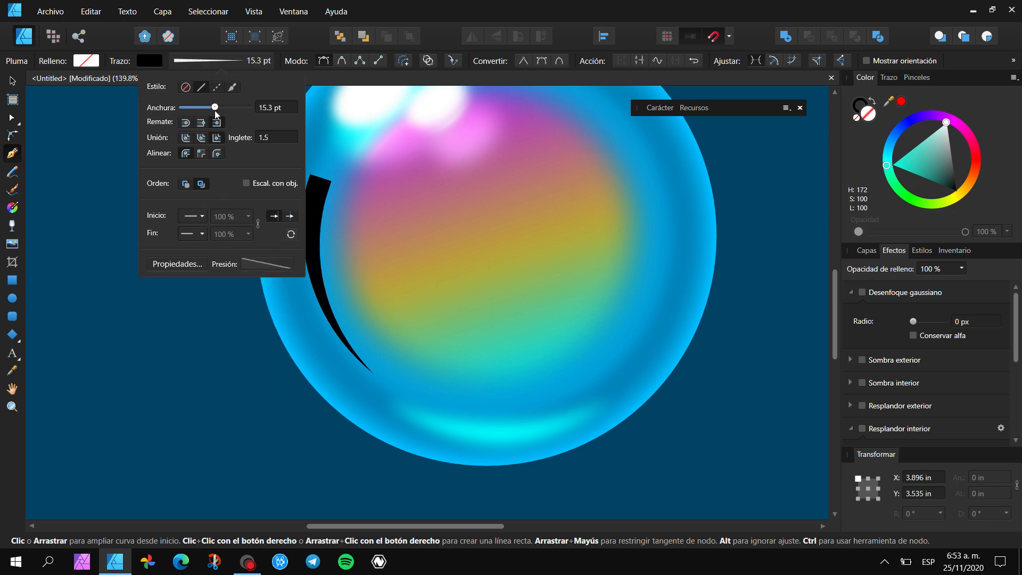
drag(216, 113, 218, 113)
click(266, 266)
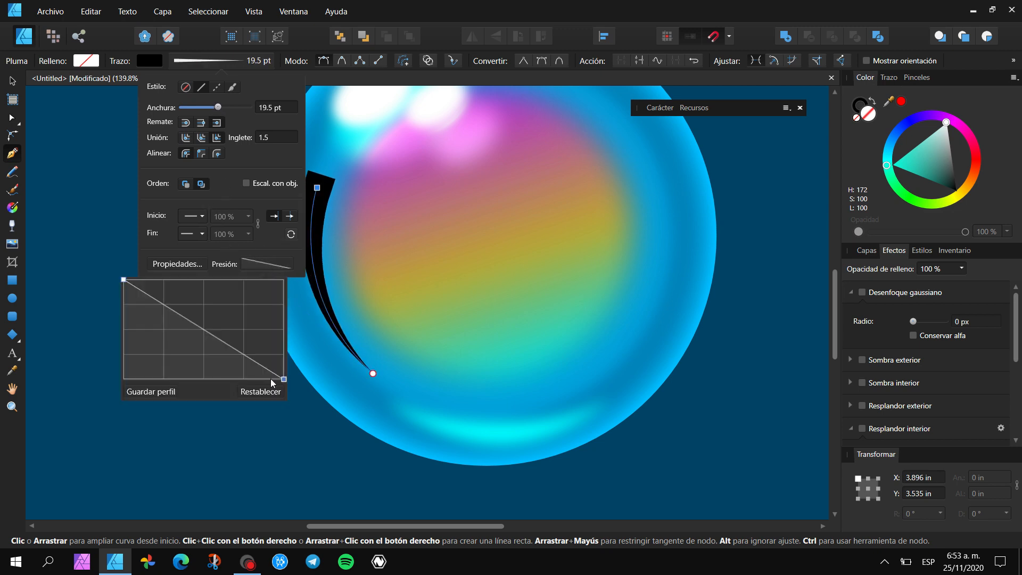
drag(240, 352, 246, 336)
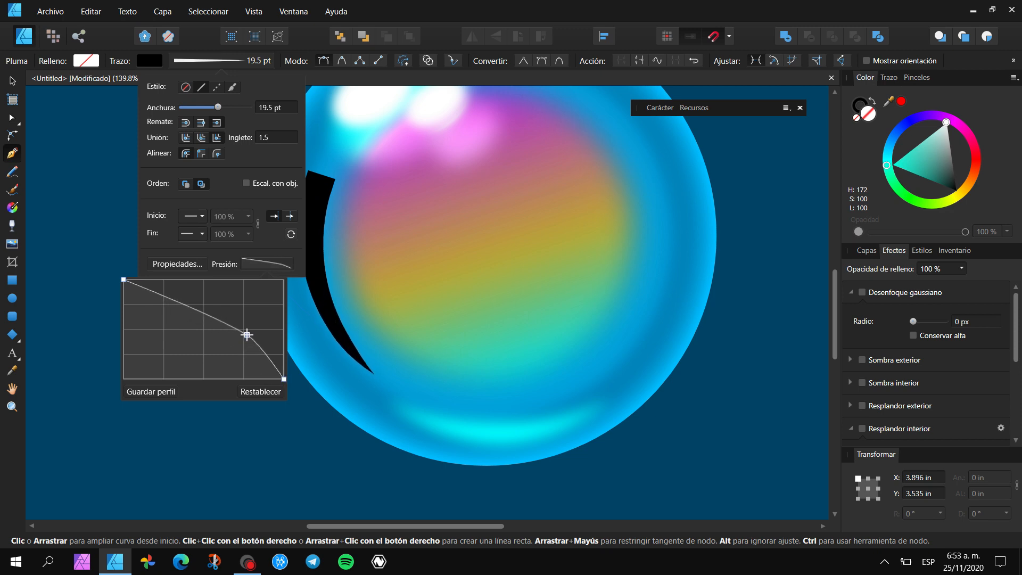
Nudge the left curve's upper end slightly downward and change its stroke colour to white.
scroll(447, 296, down, 2)
scroll(435, 260, up, 2)
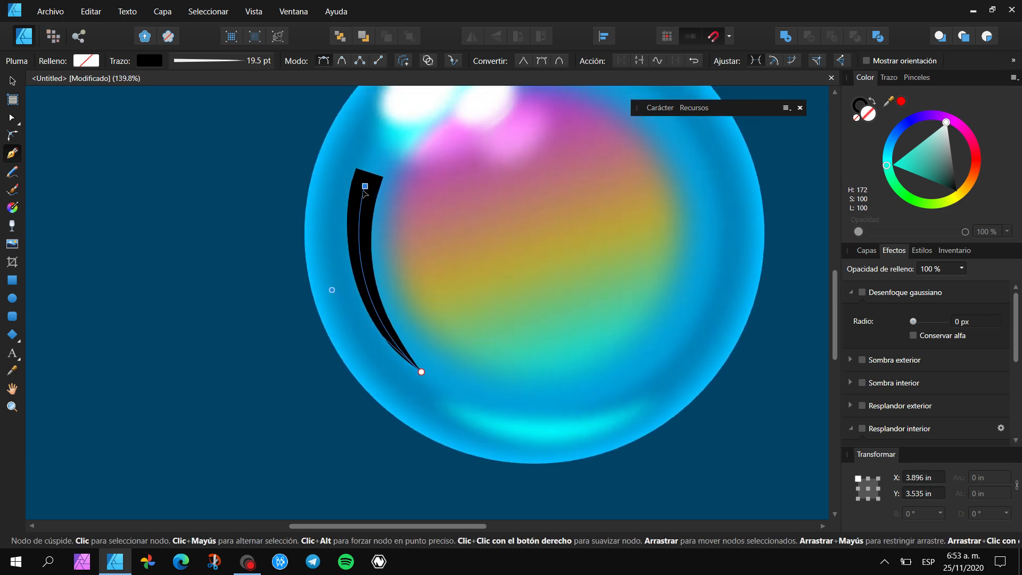
drag(602, 241, 537, 257)
key(x)
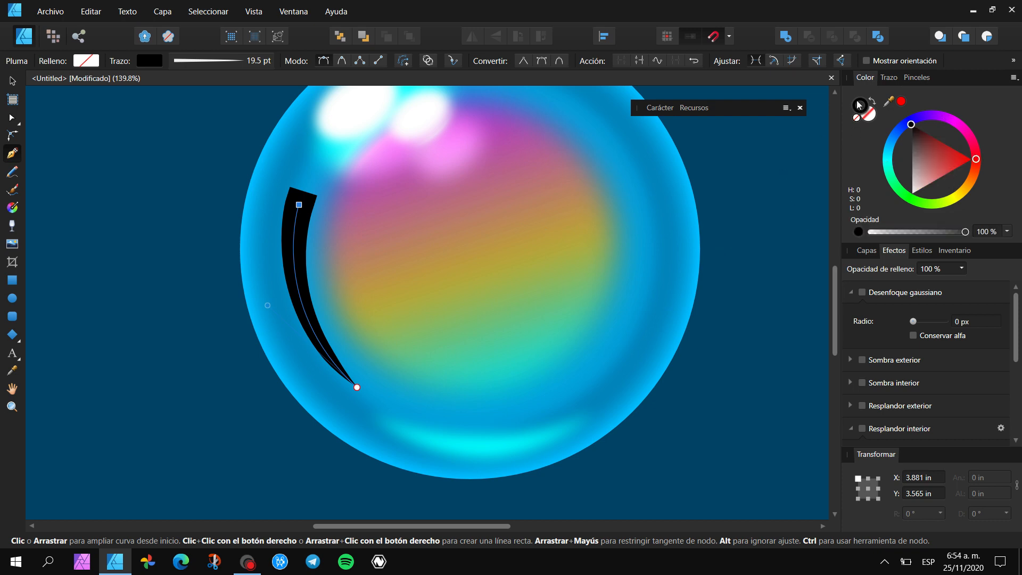
click(911, 193)
drag(652, 318, 613, 314)
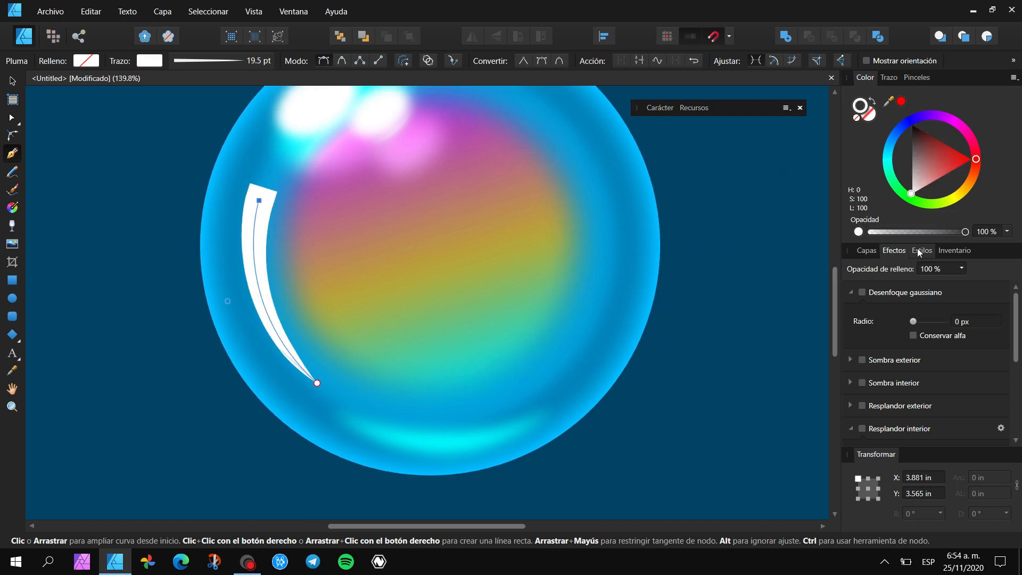
Apply a 24.9 px Gaussian blur to the white left curve and set its blend mode to Superposición.
drag(913, 320, 933, 324)
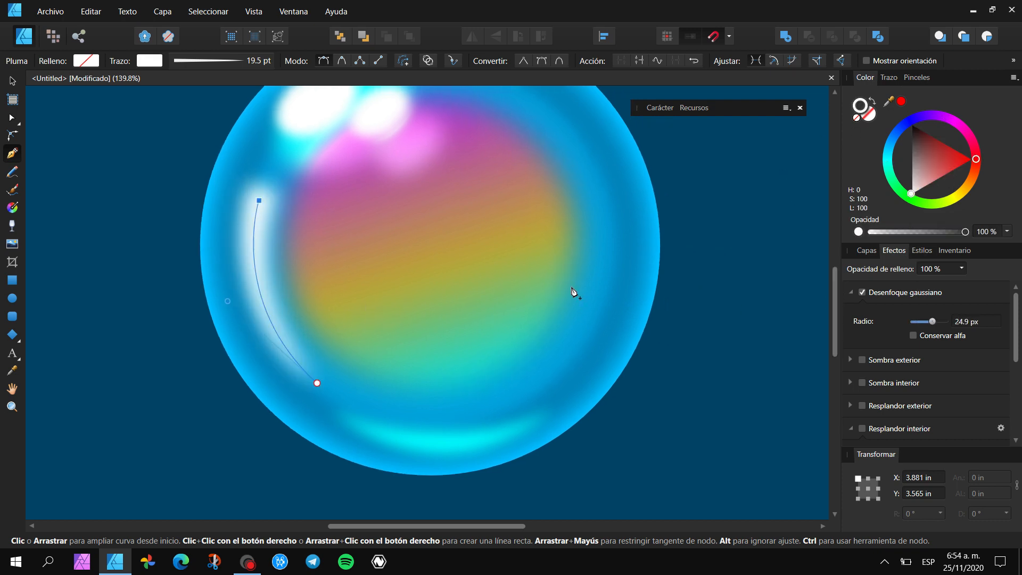
scroll(524, 229, down, 4)
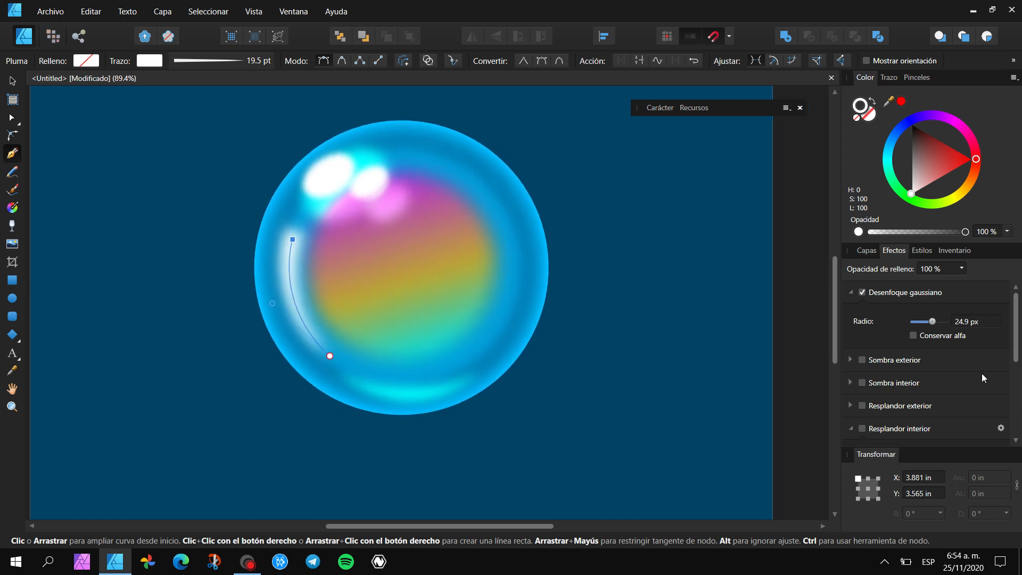
click(868, 250)
click(977, 269)
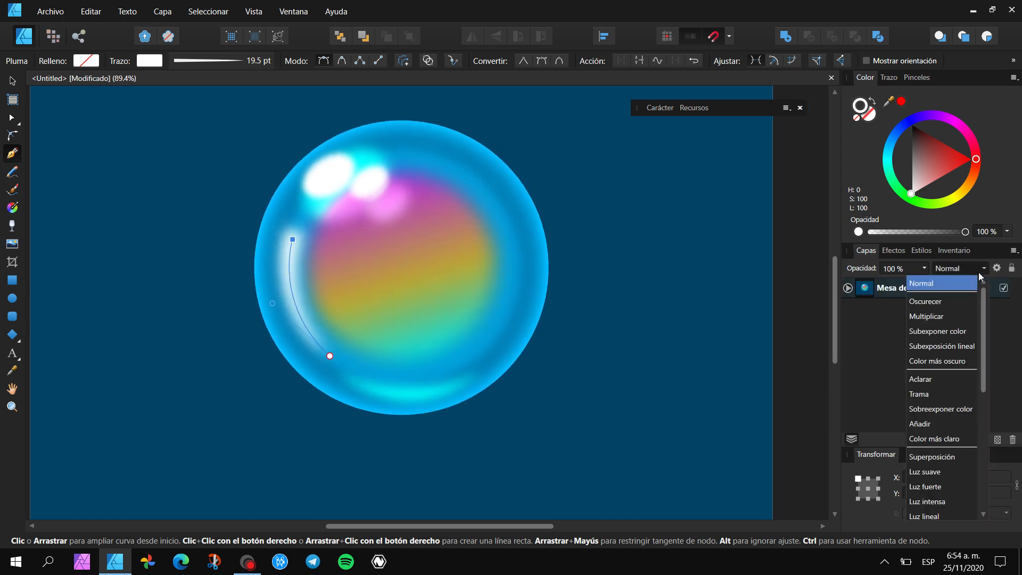
click(940, 456)
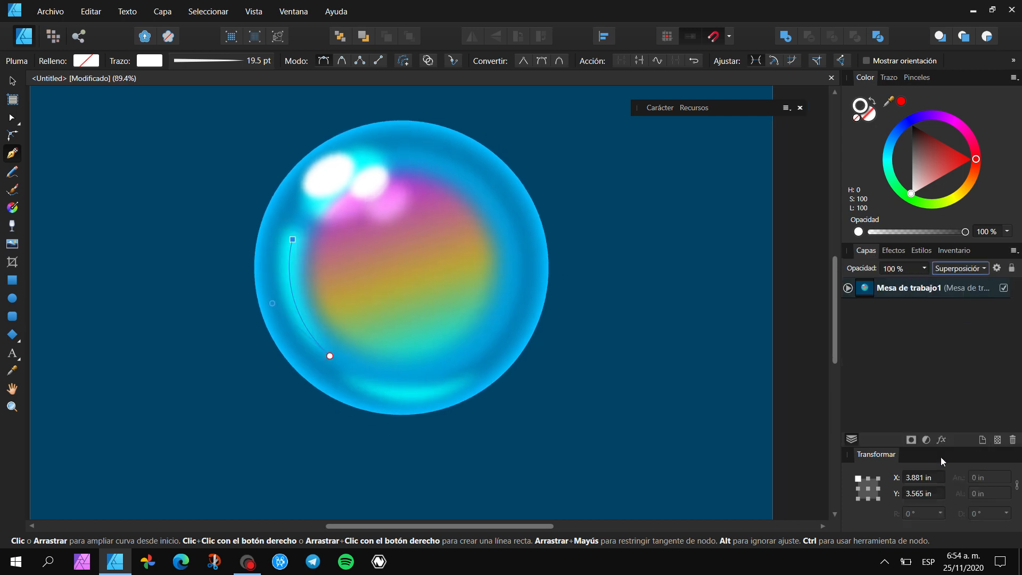
Select all nine objects that make up the bubble and group them.
scroll(445, 309, down, 3)
scroll(365, 302, up, 2)
mouse_move(442, 305)
mouse_down()
mouse_move(432, 273)
mouse_move(433, 290)
mouse_up()
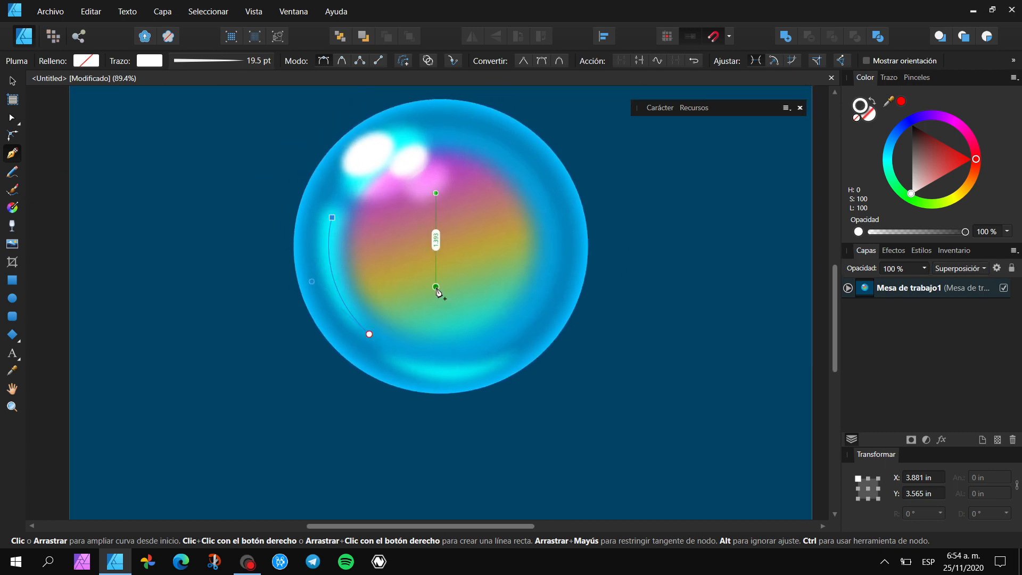
scroll(437, 292, up, 1)
drag(509, 277, 494, 304)
click(12, 80)
drag(539, 169, 493, 181)
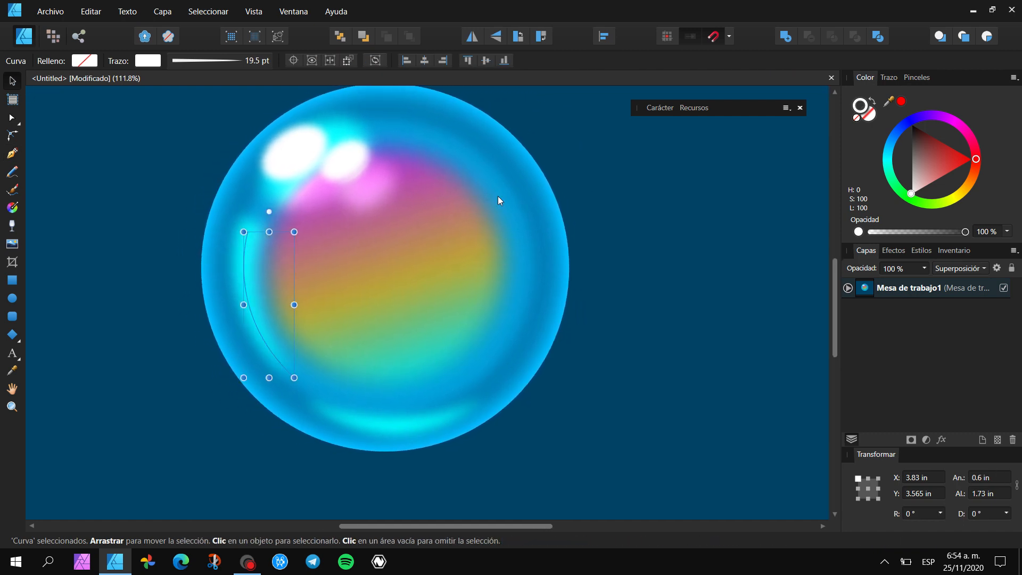
scroll(503, 212, down, 4)
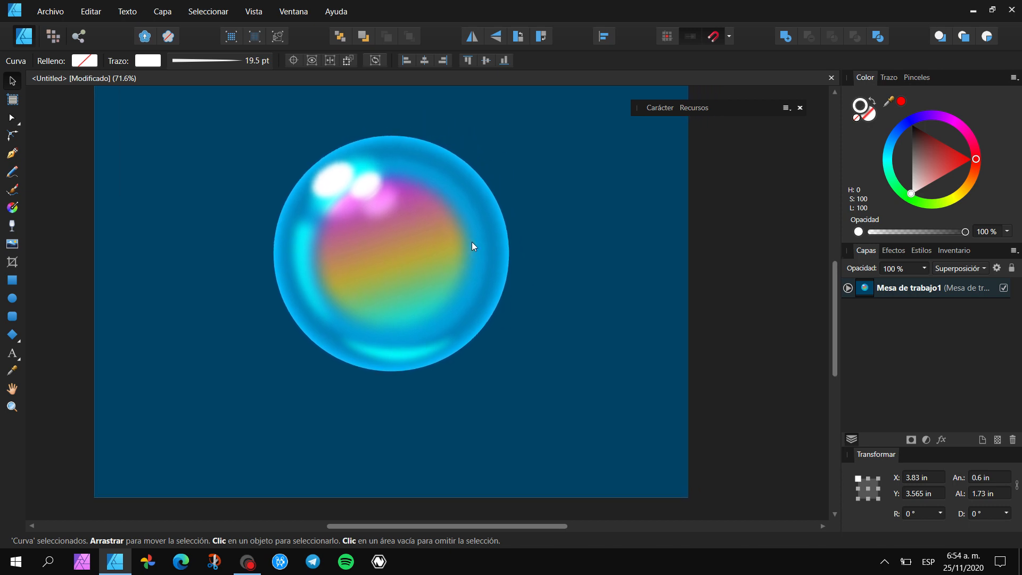
click(593, 260)
scroll(499, 197, down, 2)
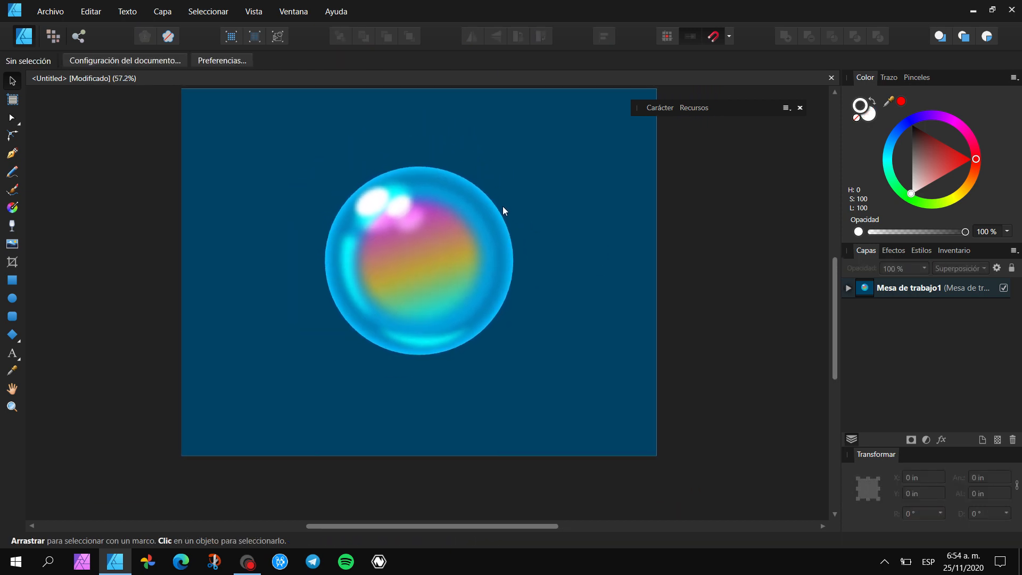
drag(162, 171, 602, 367)
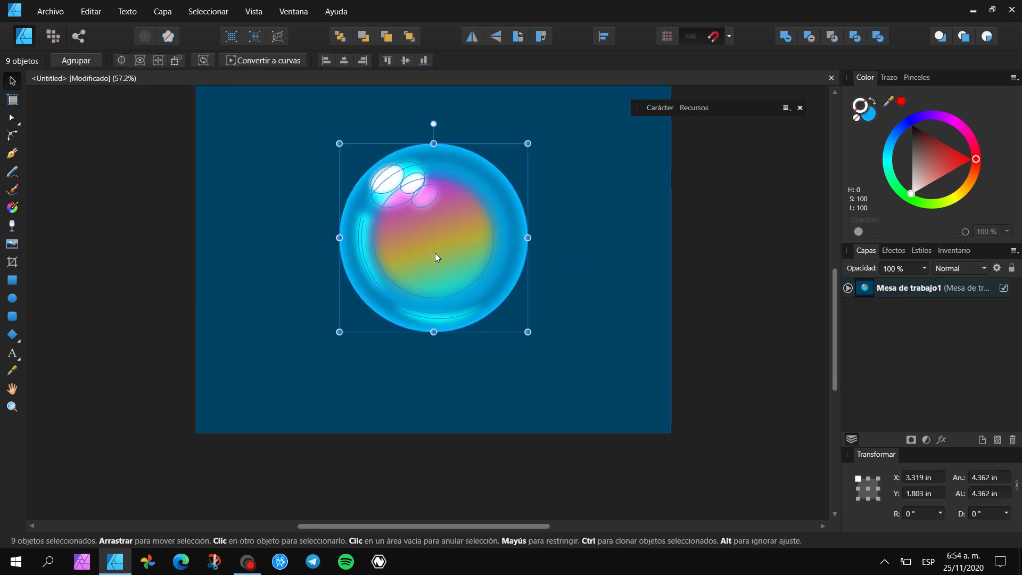
scroll(452, 220, up, 2)
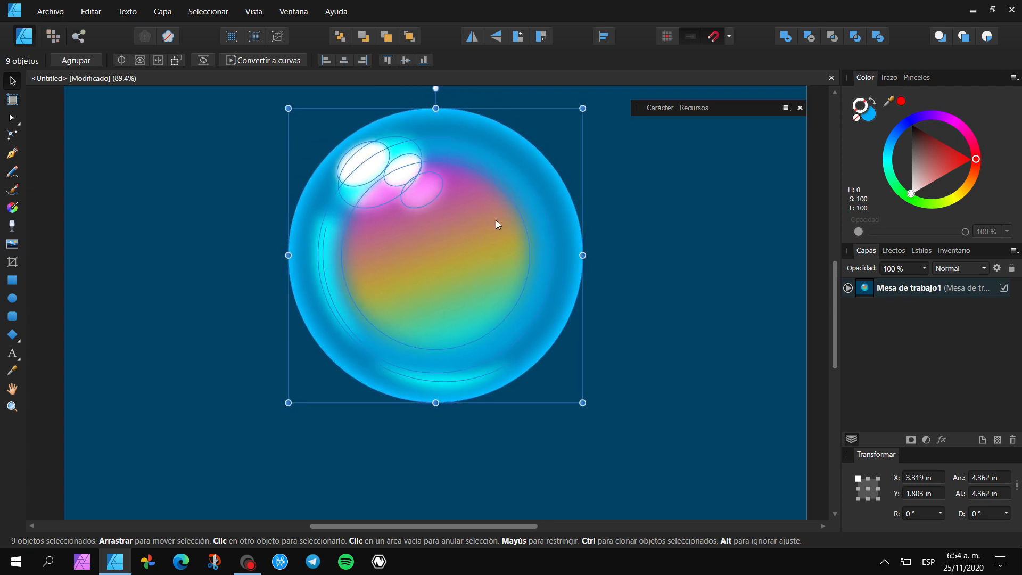
scroll(519, 190, up, 3)
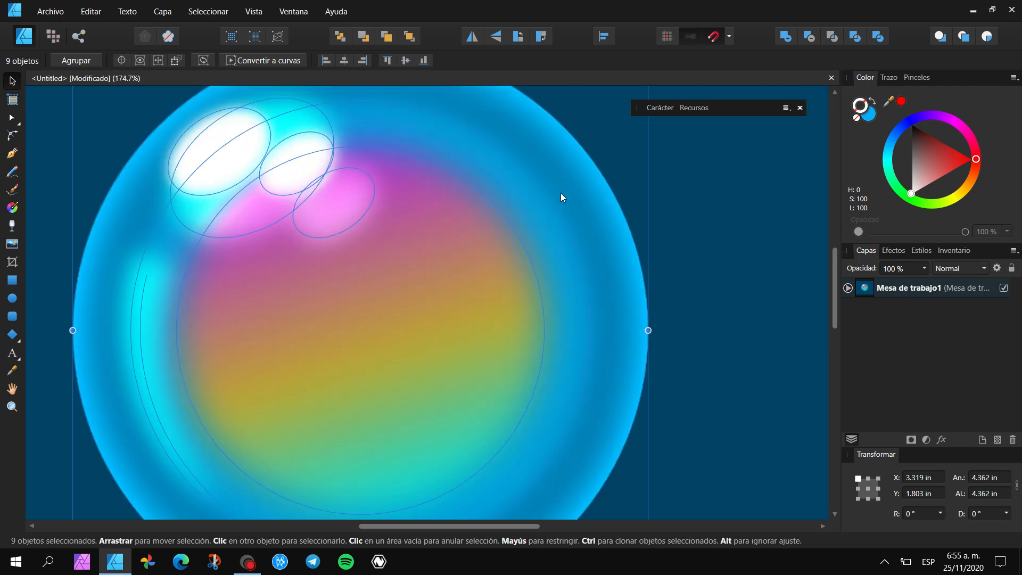
scroll(576, 167, down, 3)
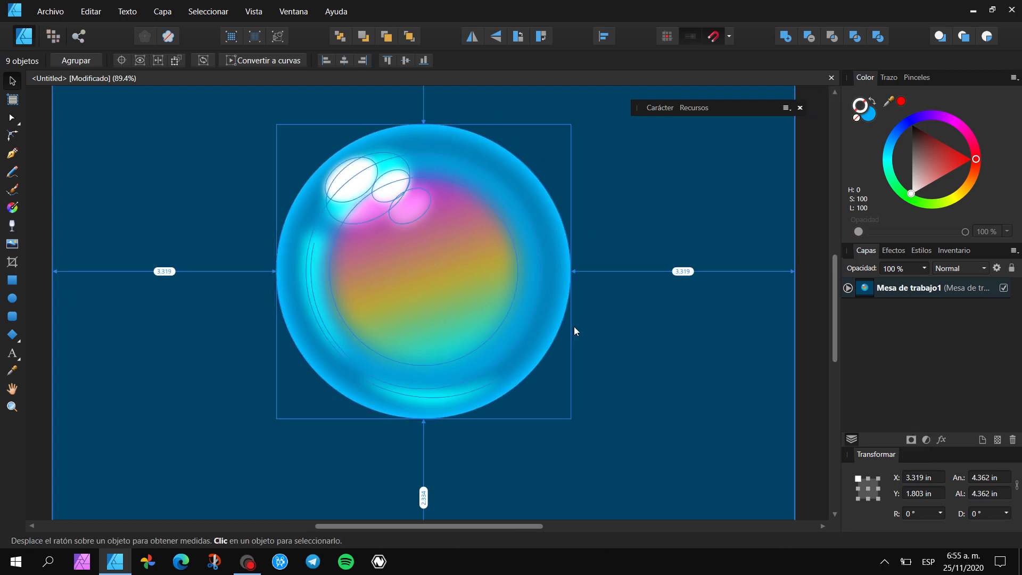
key(ctrl+g)
Add an Intensidad adjustment to the bubble group, raising its intensity strongly and its saturation slightly.
click(926, 439)
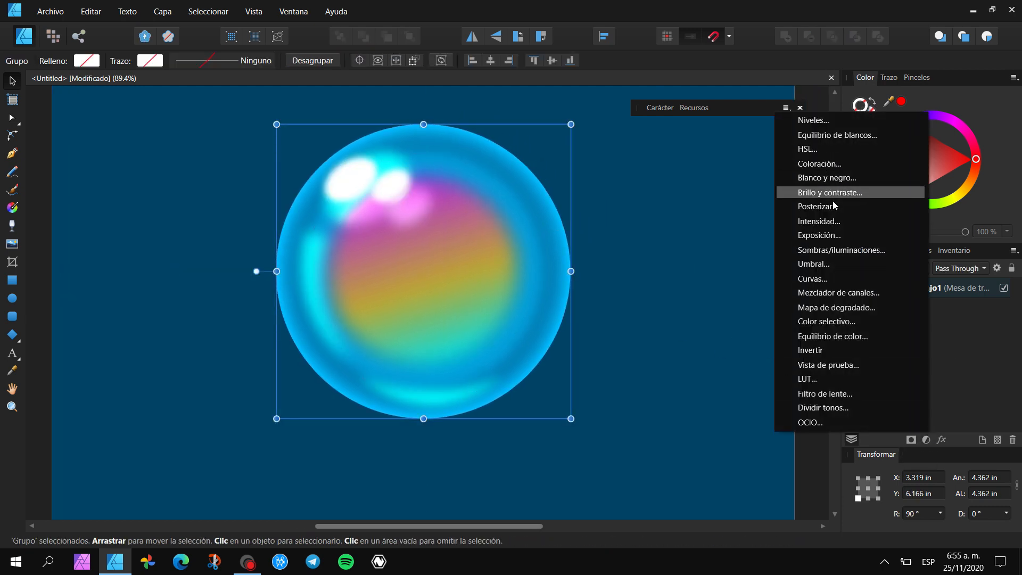
click(822, 222)
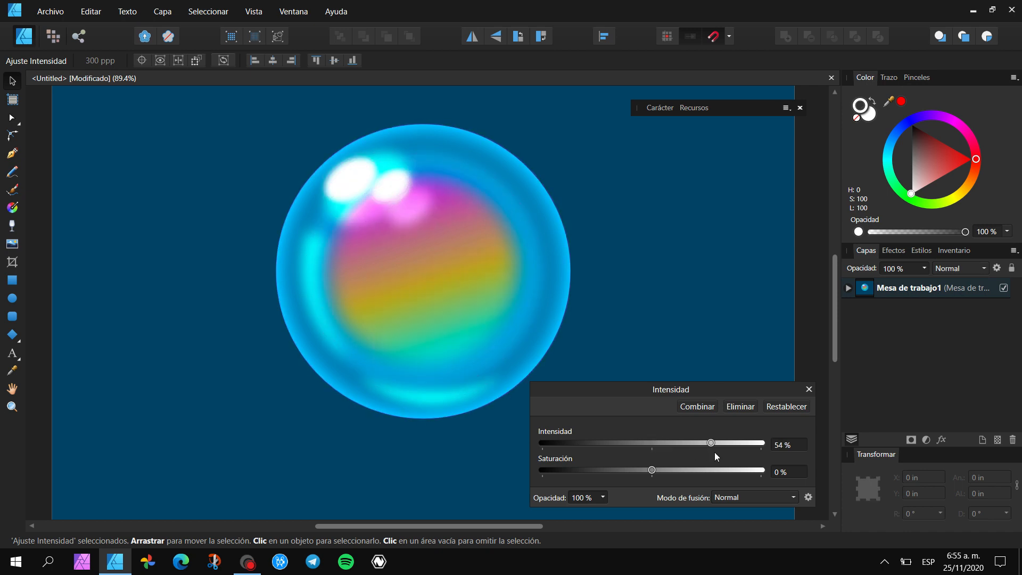
drag(706, 452, 749, 453)
mouse_move(653, 472)
mouse_down()
mouse_move(692, 480)
mouse_move(669, 481)
mouse_up()
drag(746, 443, 712, 442)
click(808, 389)
scroll(500, 199, down, 3)
drag(219, 160, 597, 417)
scroll(487, 262, up, 1)
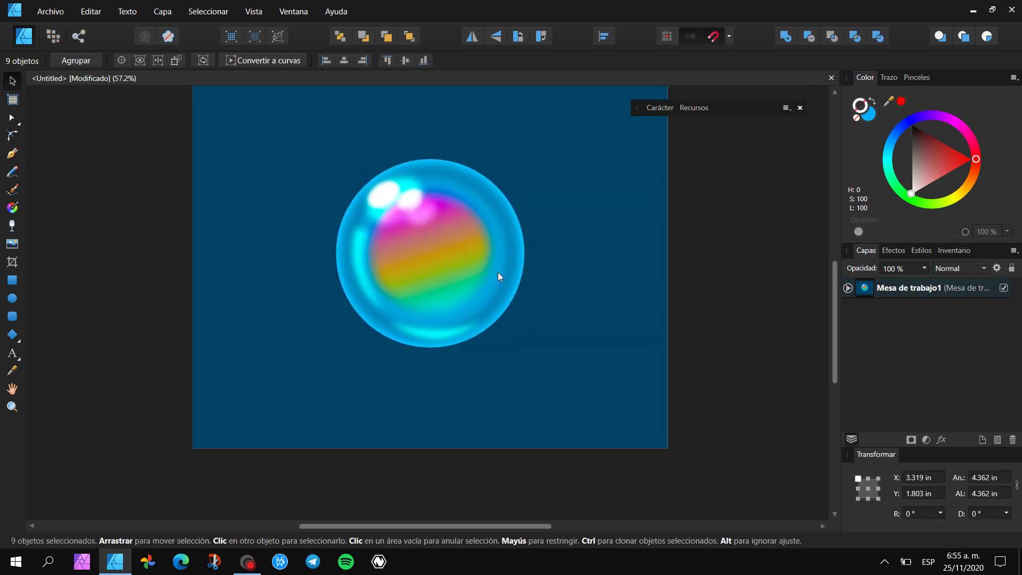
click(168, 346)
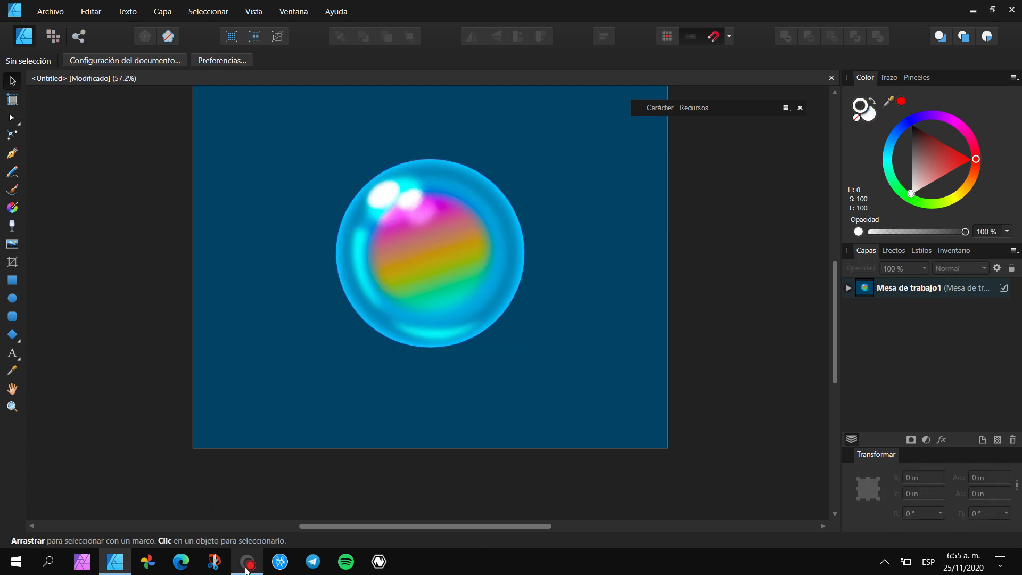
click(247, 561)
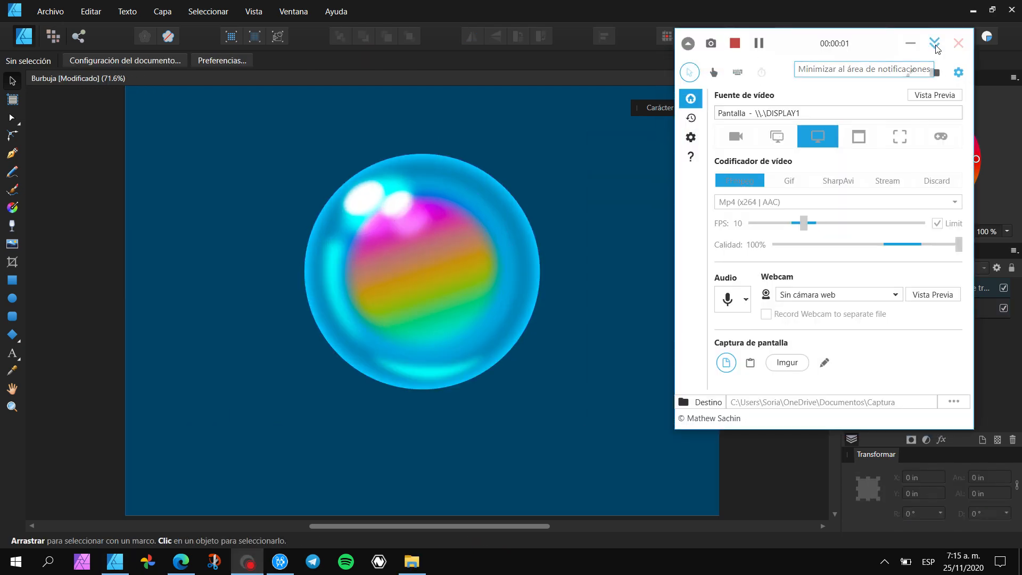
click(934, 44)
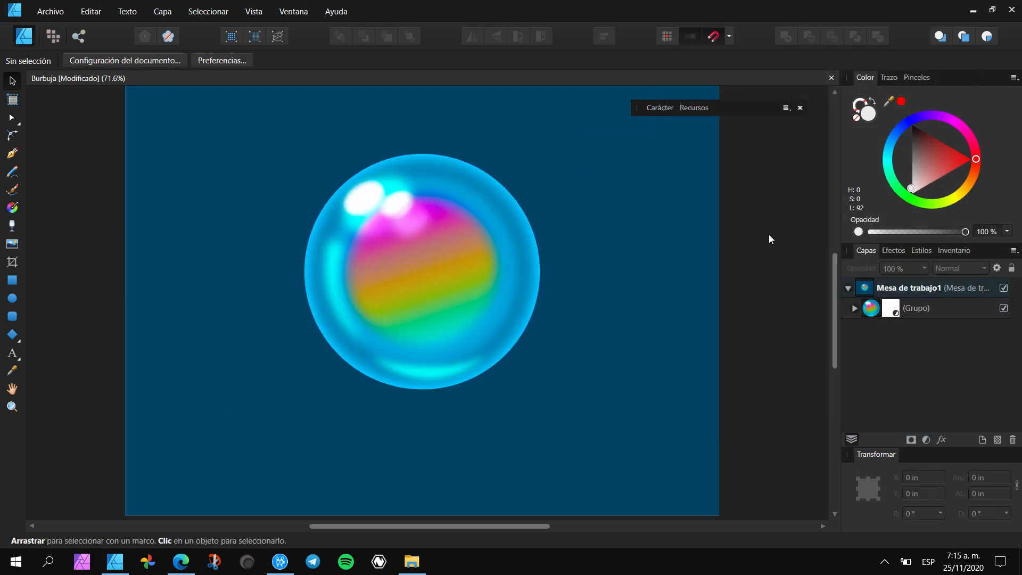
Draw a closed four-cornered shape with curved sides along the bubble's upper right edge using the Pen tool, and fill it white.
click(12, 155)
scroll(472, 189, up, 3)
click(497, 198)
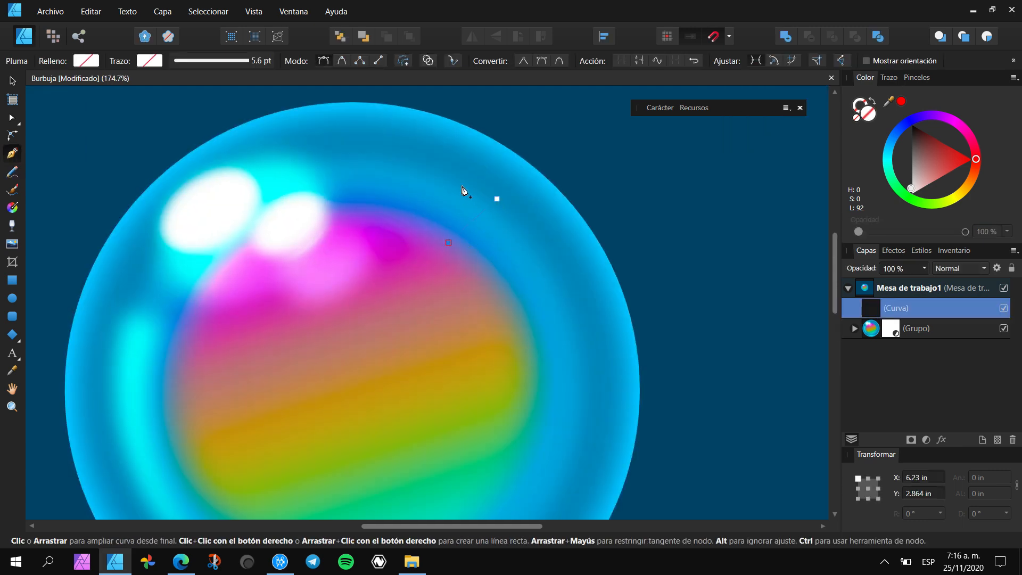
scroll(484, 228, down, 2)
drag(472, 383, 484, 313)
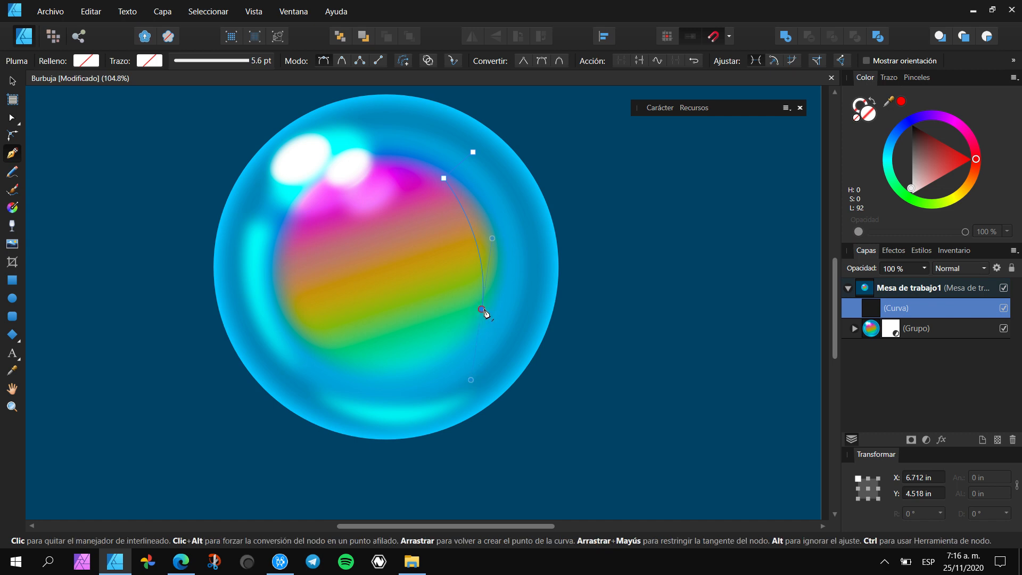
click(540, 279)
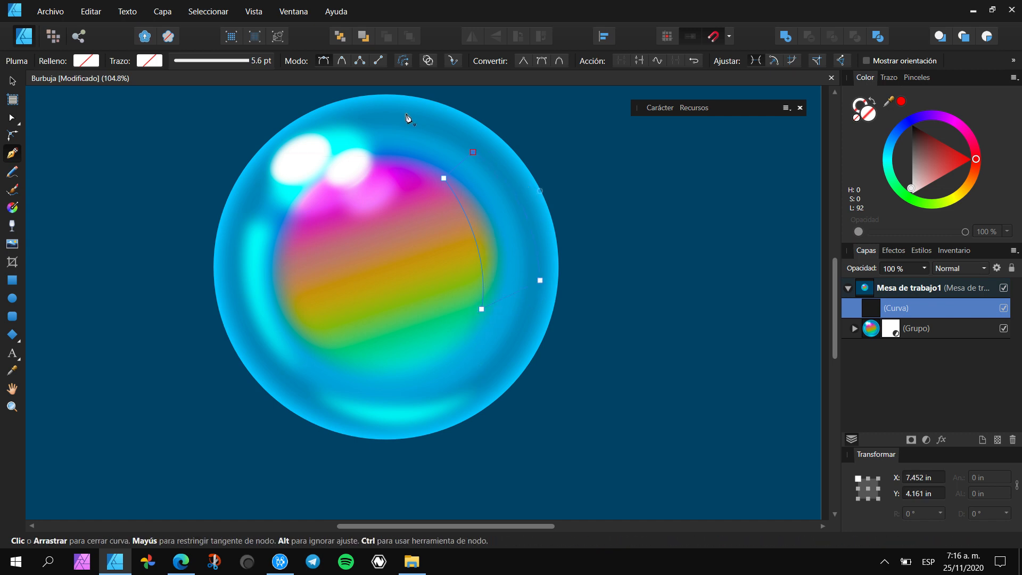
key(Escape)
drag(905, 172, 911, 193)
Adjust the corner nodes of the white shape to refine its fit along the bubble's right edge.
scroll(497, 189, up, 2)
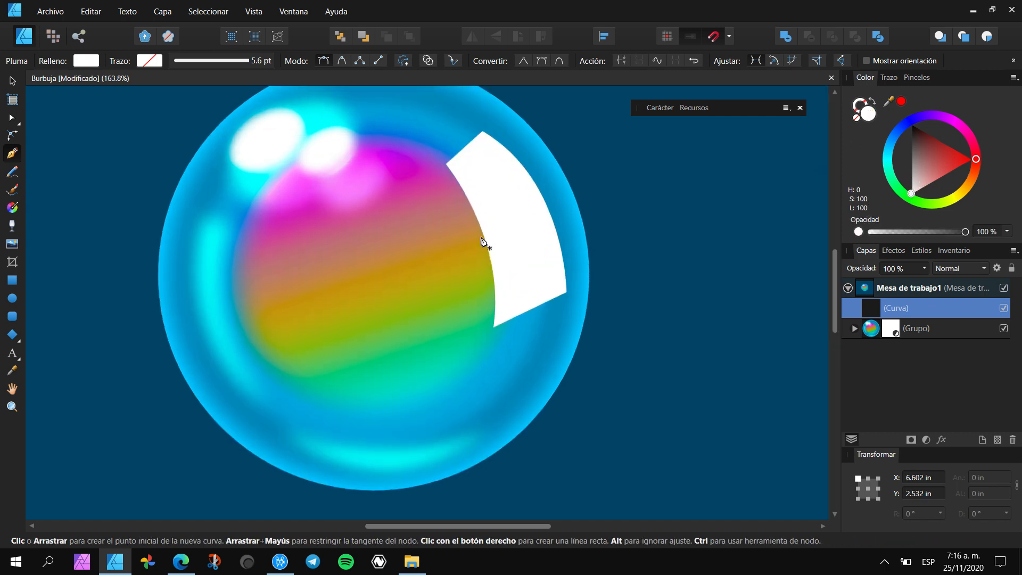
click(451, 193)
drag(451, 194, 452, 183)
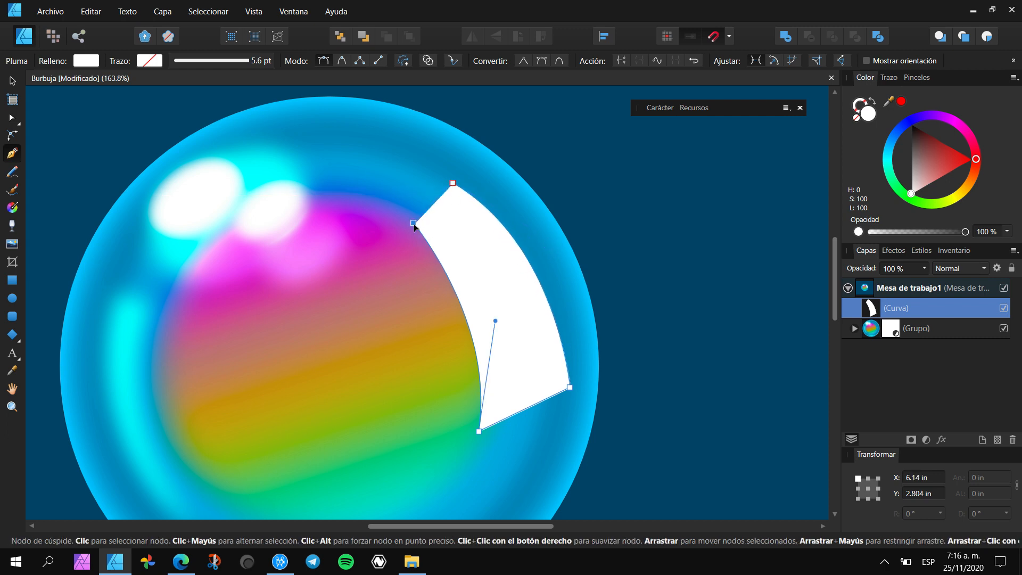
scroll(533, 293, down, 1)
click(561, 337)
click(473, 385)
scroll(489, 271, down, 2)
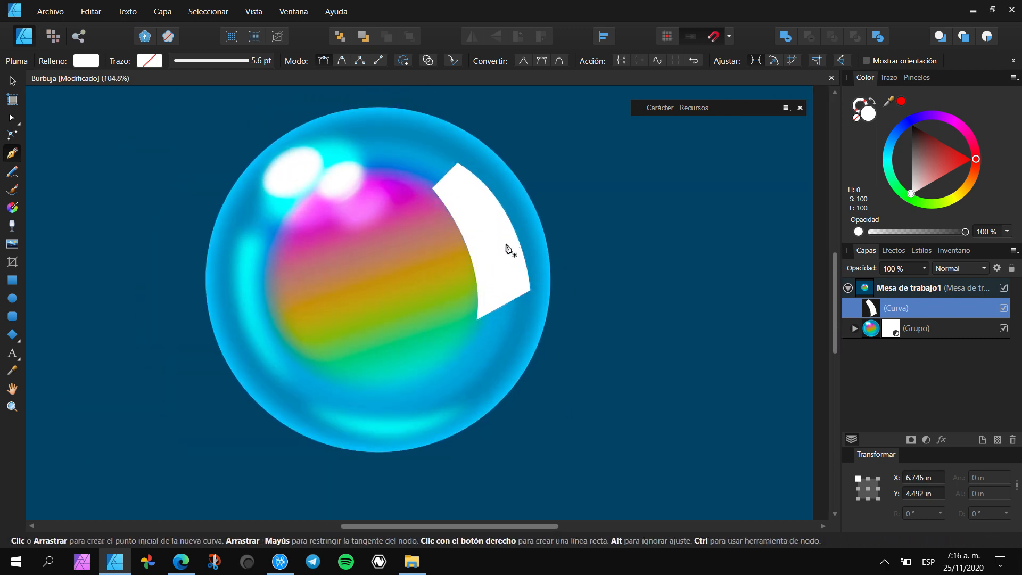
Draw a black-stroked curve lengthwise through the middle of the white shape and expand its stroke into a filled outline.
scroll(508, 244, up, 1)
drag(514, 355, 508, 480)
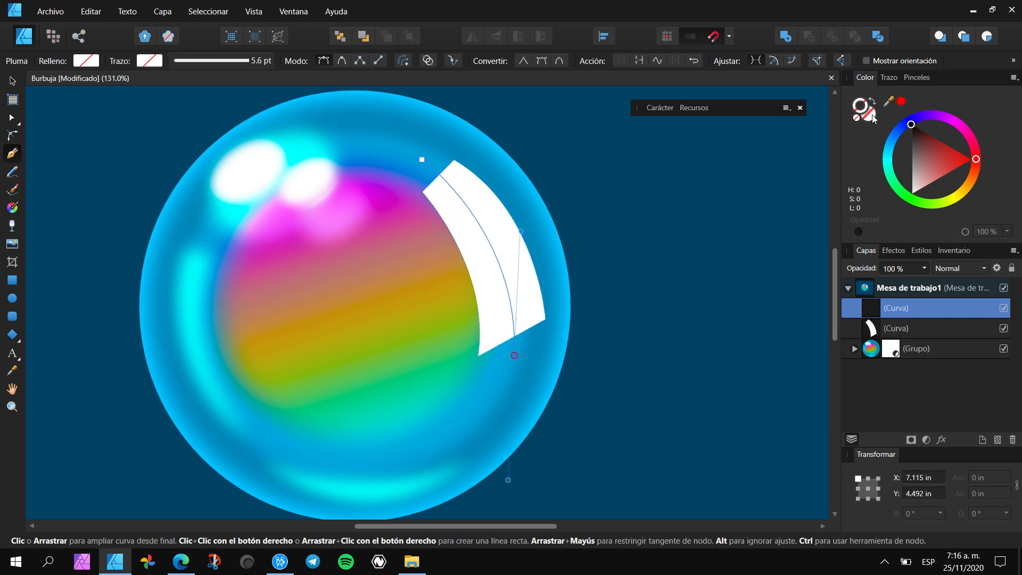
click(910, 124)
scroll(510, 246, up, 1)
drag(513, 241, 506, 266)
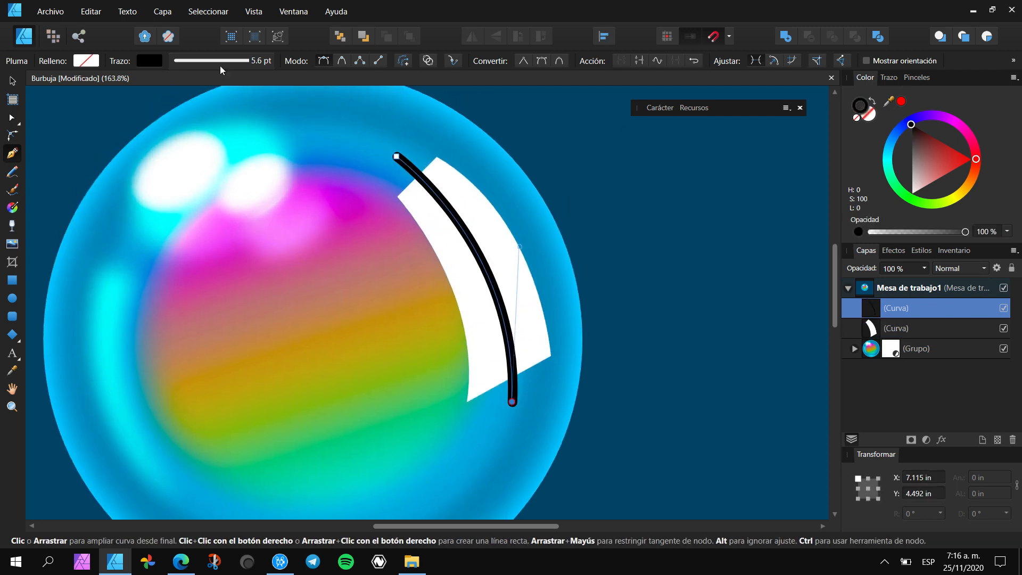
click(162, 11)
click(103, 331)
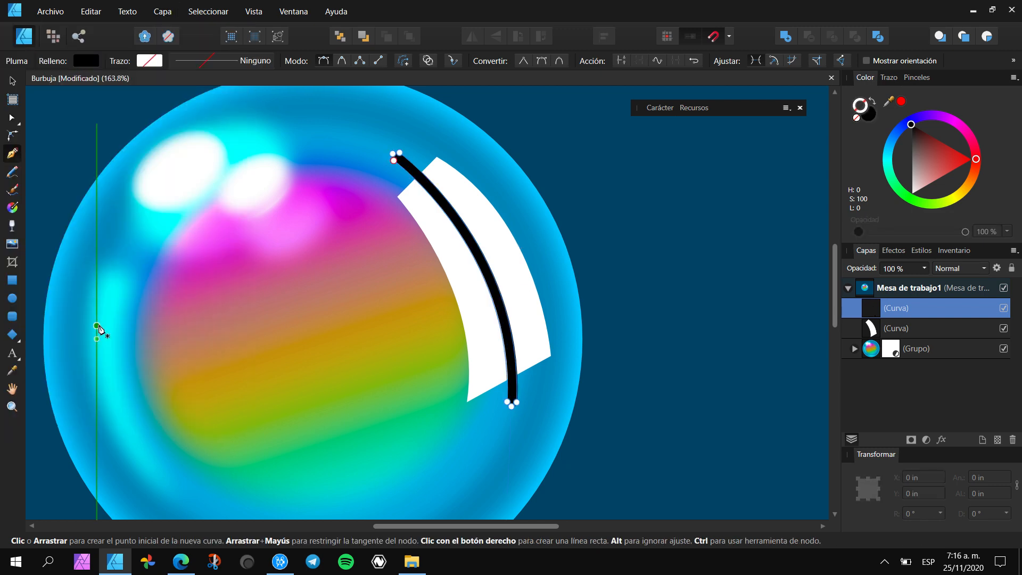
Duplicate the black curve, rotate the copy to about 104.2° and move it crosswise over the middle of the white shape.
click(13, 80)
key(ctrl+j)
drag(453, 113, 308, 312)
drag(466, 232, 496, 257)
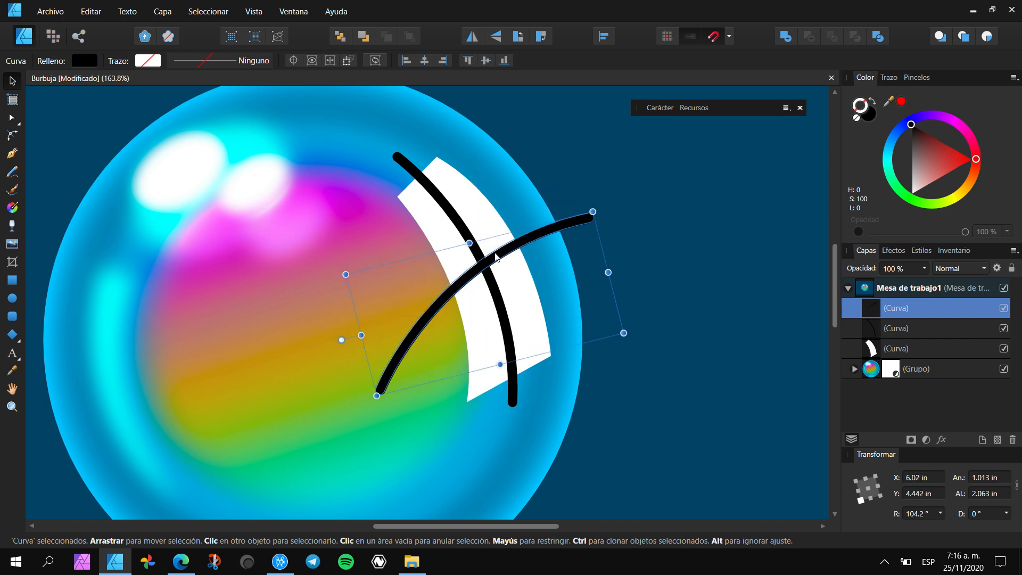
Subtract the lengthwise and the crosswise black curves from the white shape to split it into four window panes.
click(452, 216)
shift+click(437, 160)
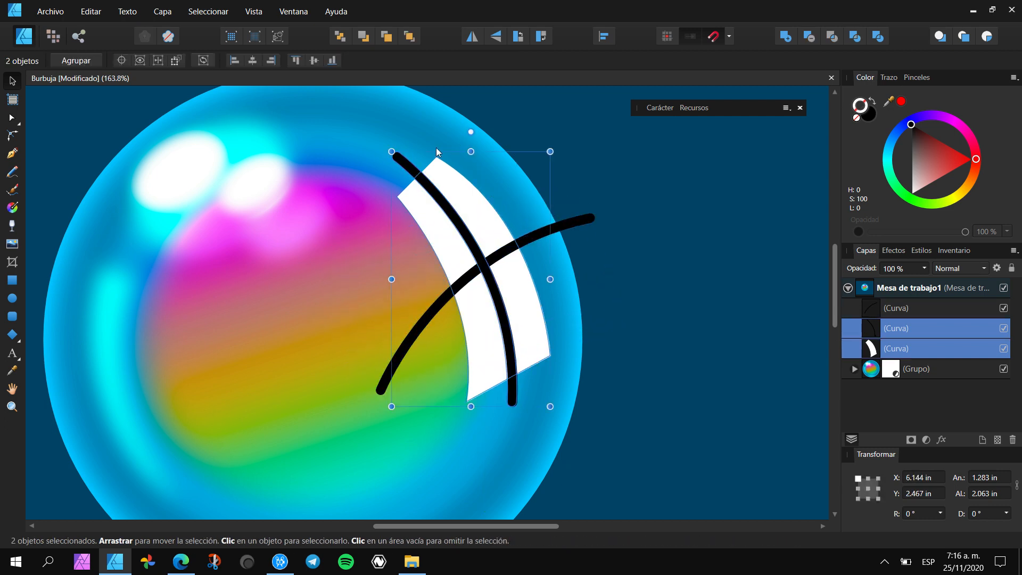
click(809, 36)
click(538, 234)
shift+click(511, 266)
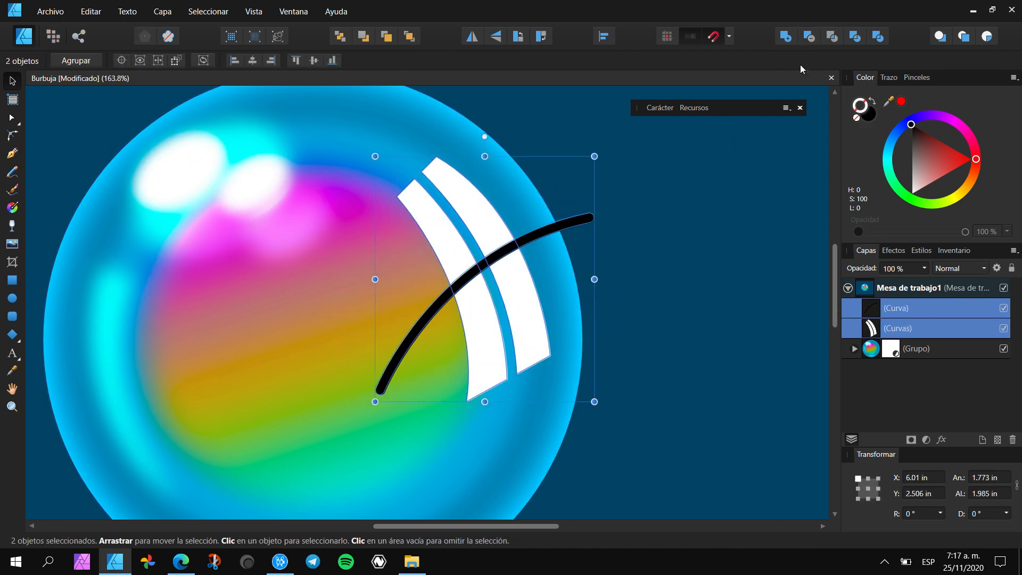
click(809, 36)
Apply a 17.5 px Gaussian blur to the white window panes and set their blend mode to Superposición.
scroll(490, 228, down, 3)
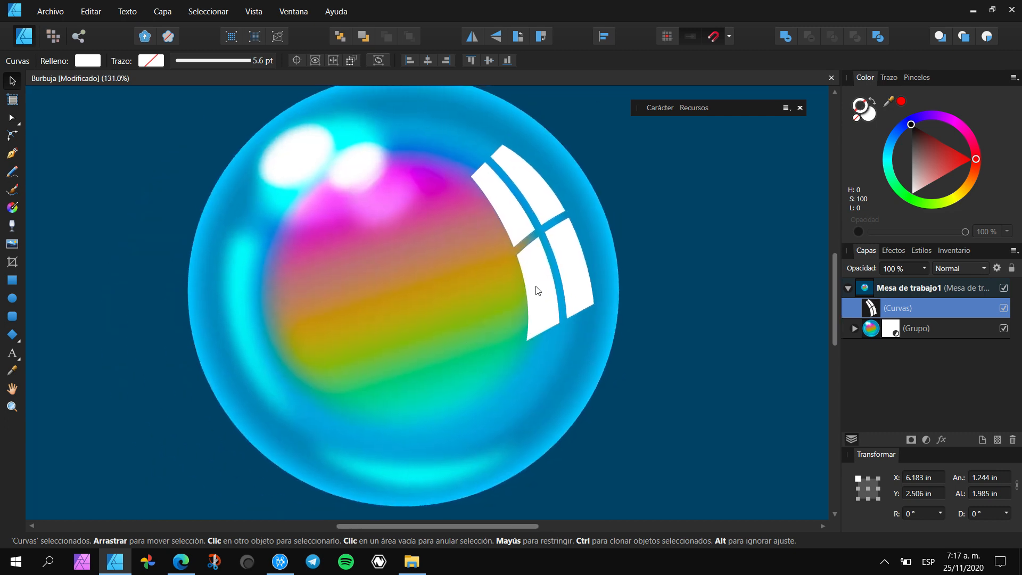
click(887, 253)
drag(913, 323, 930, 324)
scroll(431, 195, down, 2)
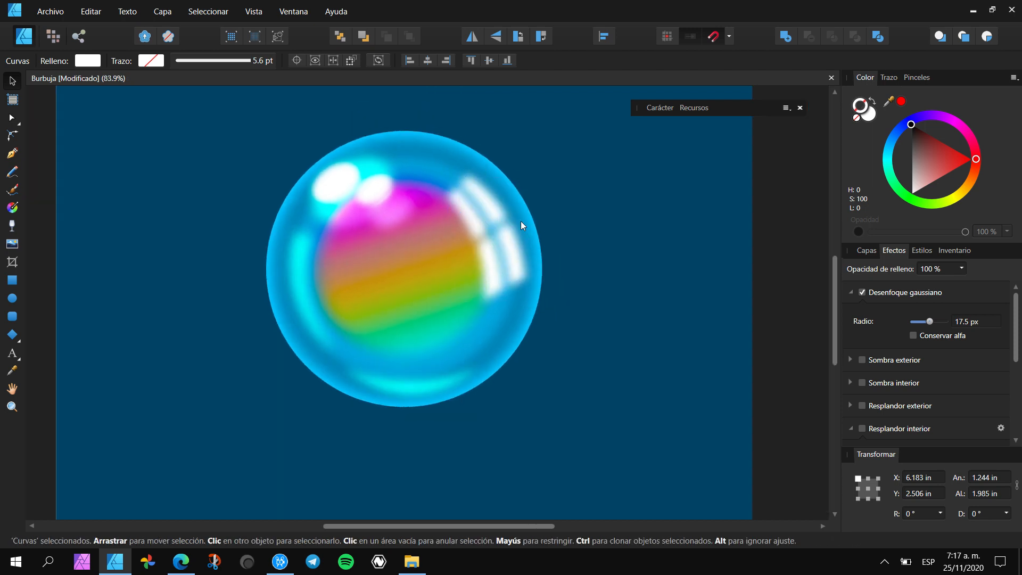
click(866, 250)
click(972, 267)
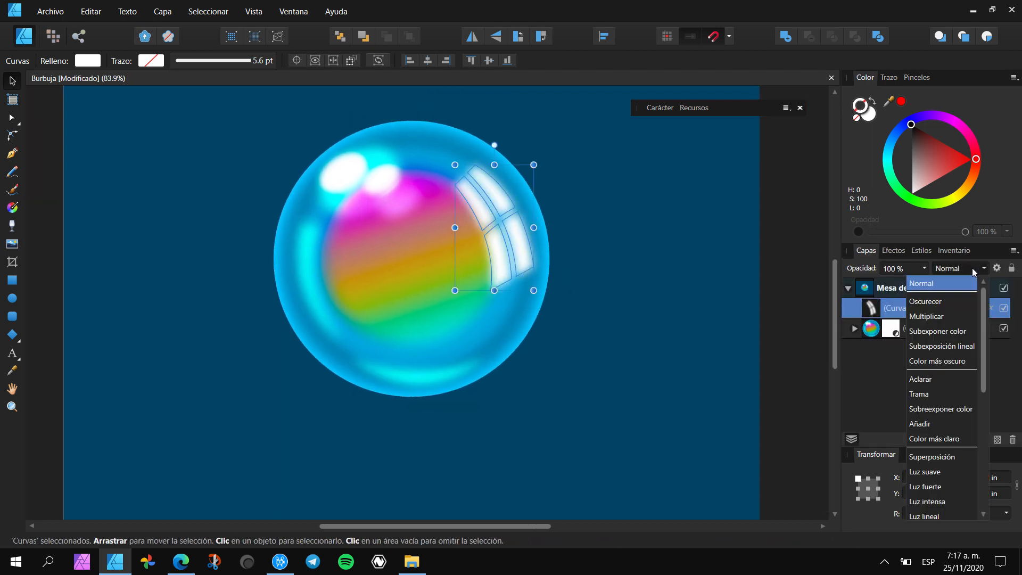
click(925, 454)
click(814, 322)
scroll(475, 207, down, 2)
scroll(531, 162, up, 1)
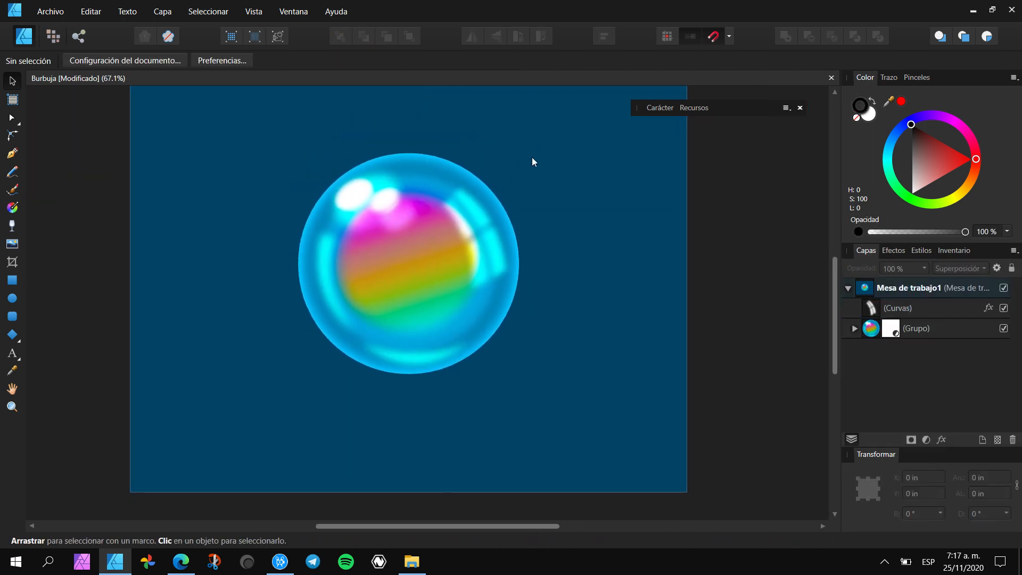
click(281, 563)
click(281, 565)
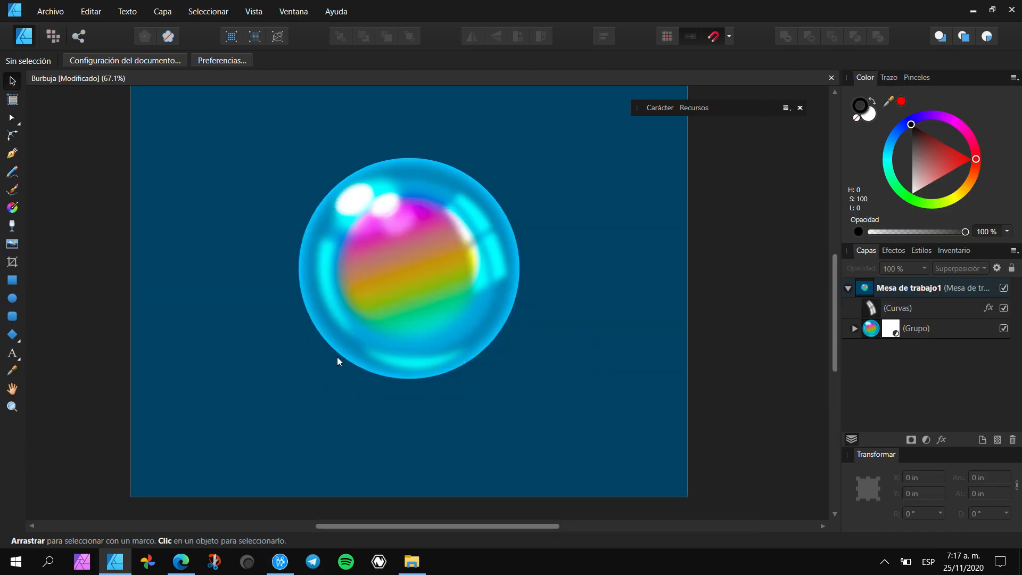